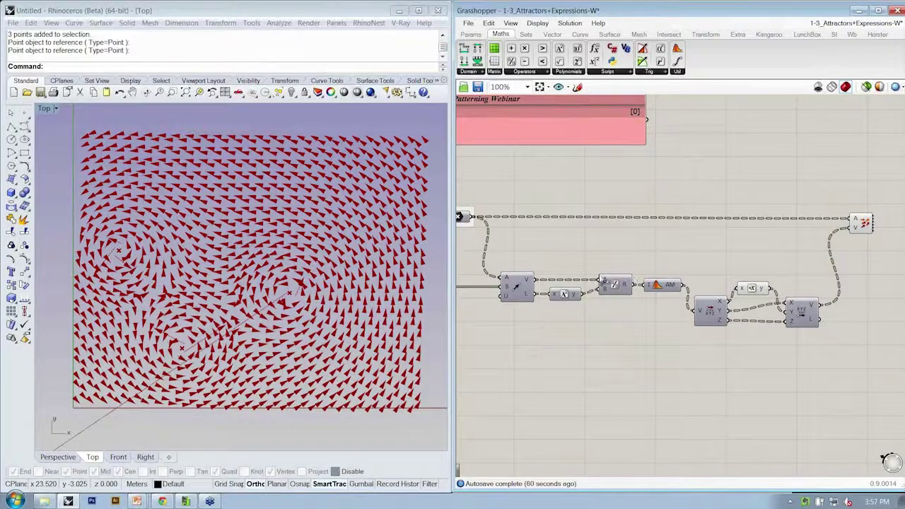
Move the vector decompose, negative and vector XYZ components together so they line up with the Average component
left_click(564, 294)
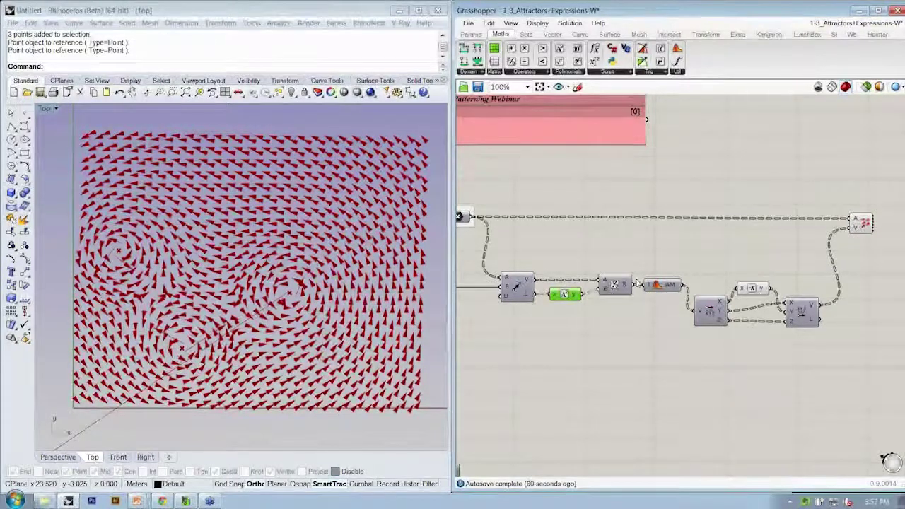
left_click(675, 283)
left_click_drag(752, 290, 758, 290)
left_click_drag(805, 318, 813, 318)
left_click(792, 346)
left_click_drag(813, 356, 697, 275)
left_click_drag(711, 322, 713, 296)
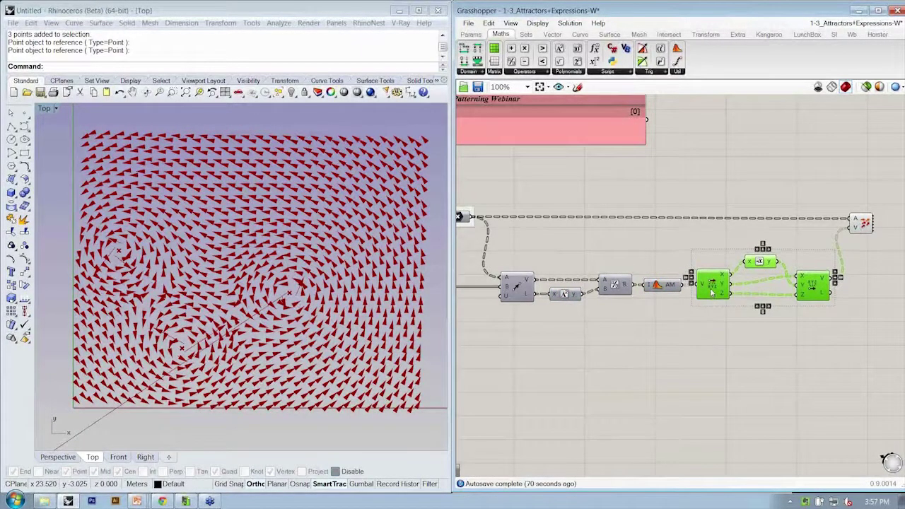
left_click(676, 336)
Group the Vector 2Pt component by itself and label the group "Vector 2Pt"
scroll(554, 310, "up", 1)
right_click_drag(541, 311, 565, 317)
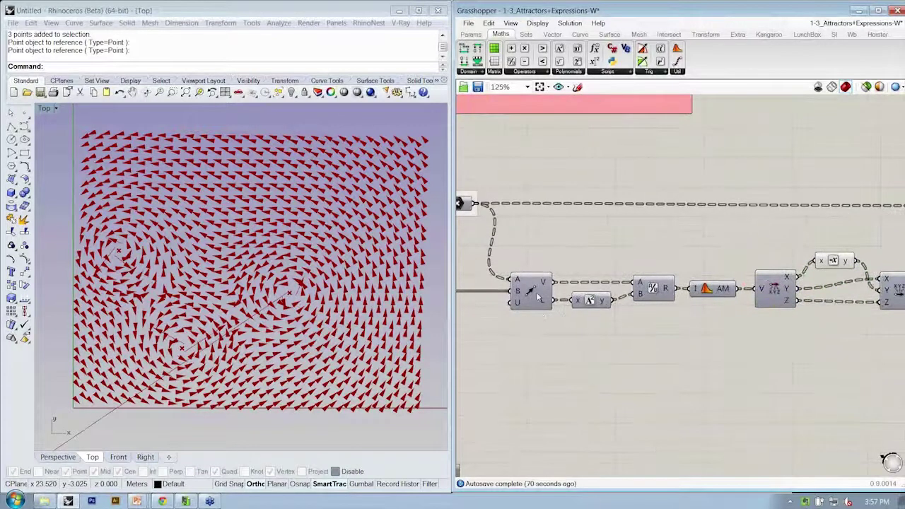
left_click(537, 297)
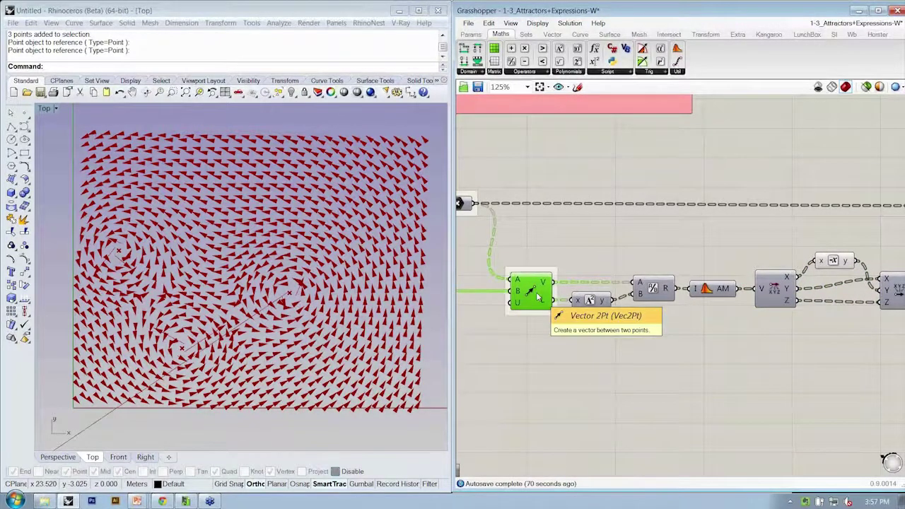
key("ctrl+g")
right_click(539, 269)
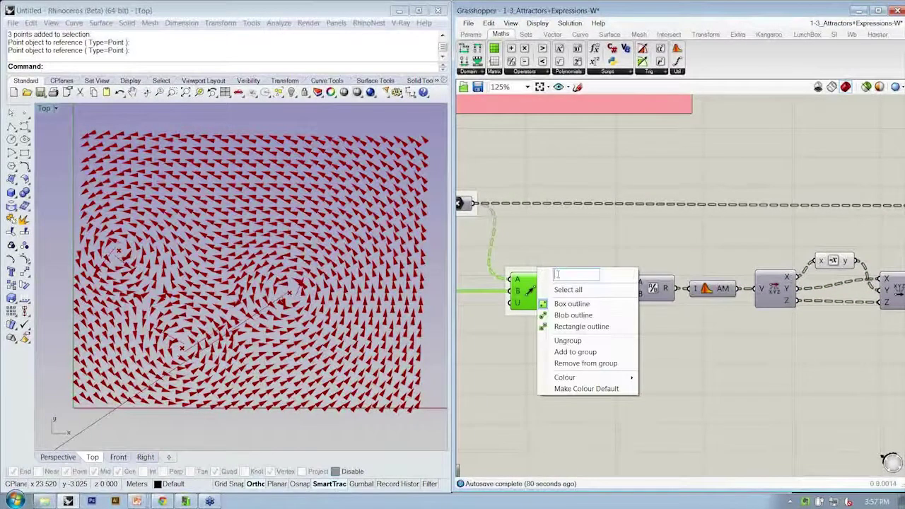
type("Vector 2Pt")
key("Return")
Move the Square component slightly down, group it and label the group "Square"
left_click(593, 302)
left_click_drag(593, 302, 593, 319)
right_click(596, 309)
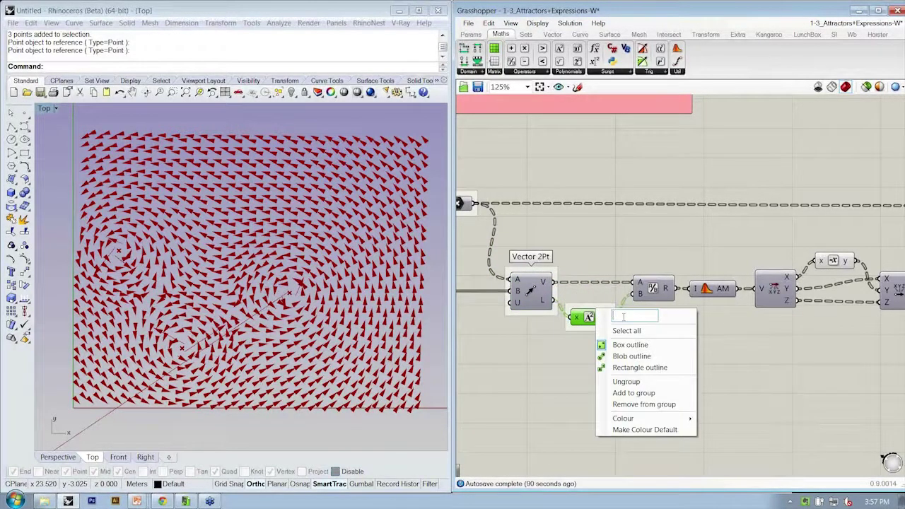
type("Square")
key("Return")
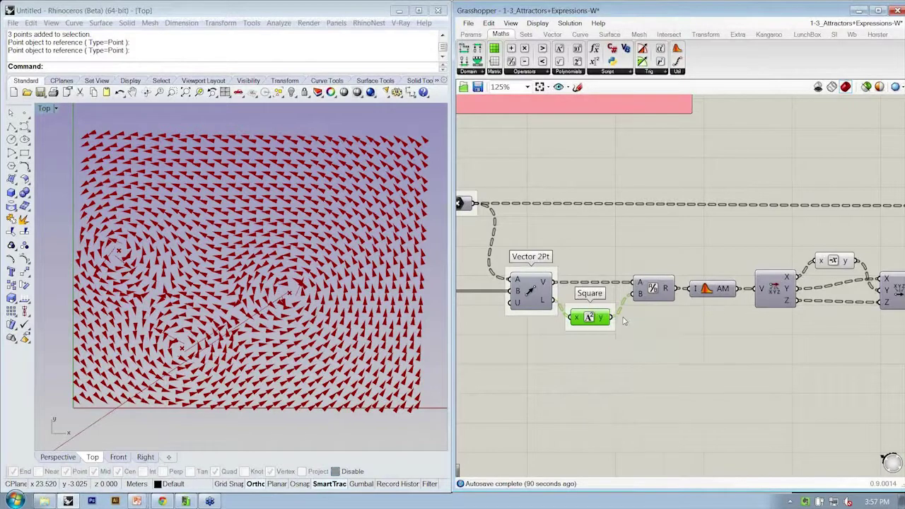
Group the division component by itself and label the group "Divide"
left_click(651, 290)
key("ctrl+g")
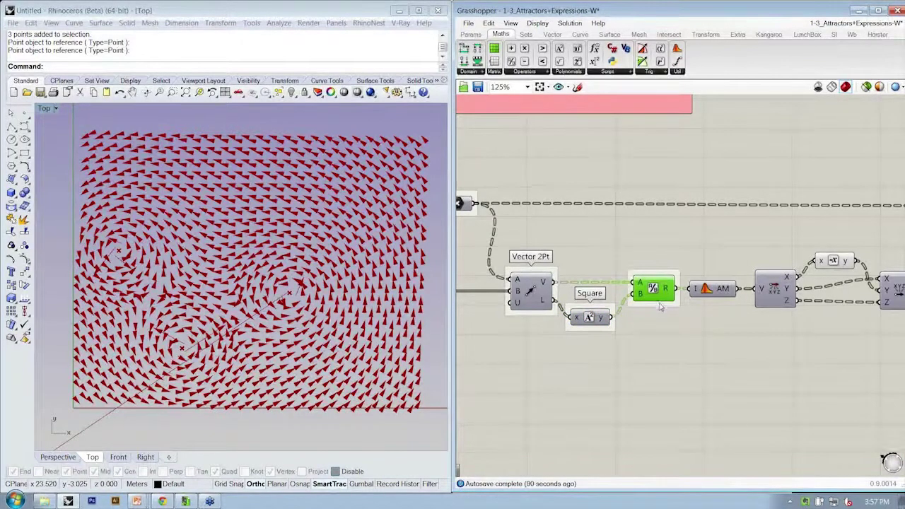
right_click(660, 302)
type("Divide")
key("Return")
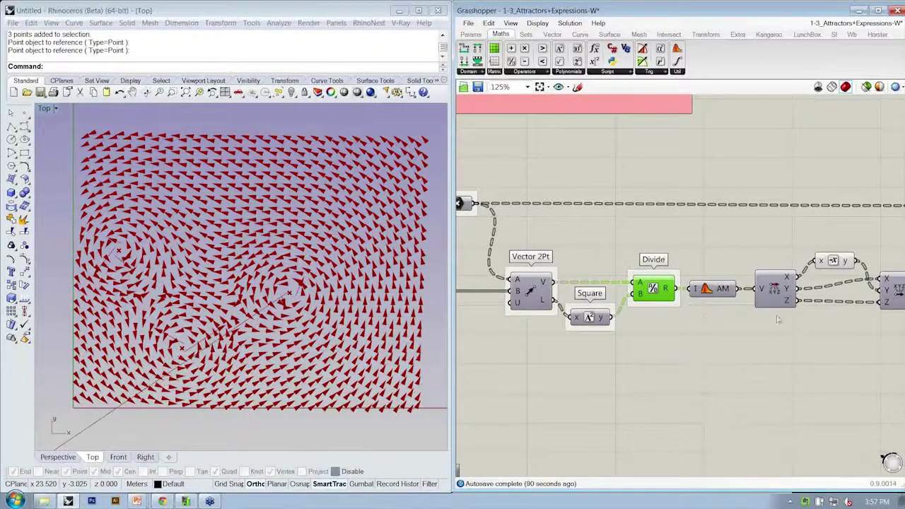
Group the arithmetic mean component by itself and label the group "Average"
right_click_drag(777, 320, 703, 321)
right_click_drag(640, 321, 592, 311)
left_click(592, 283)
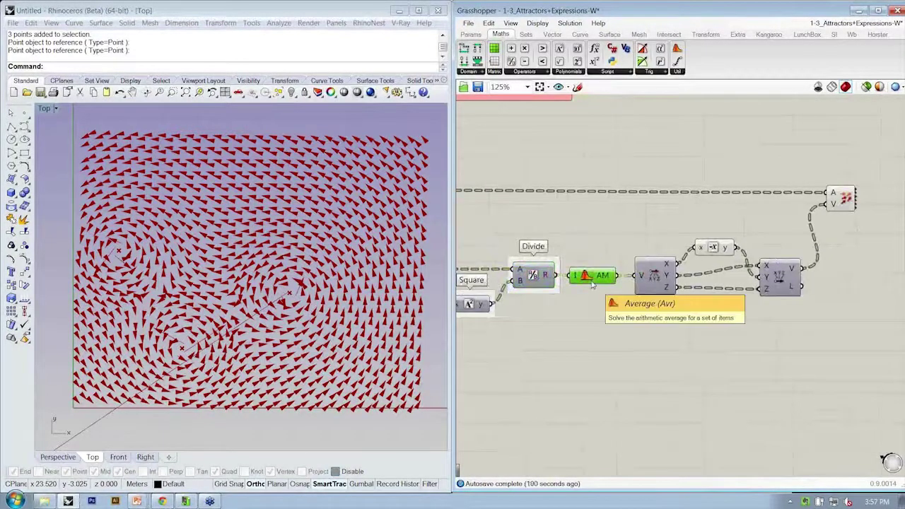
key("ctrl+g")
right_click(594, 284)
type("Average")
key("Return")
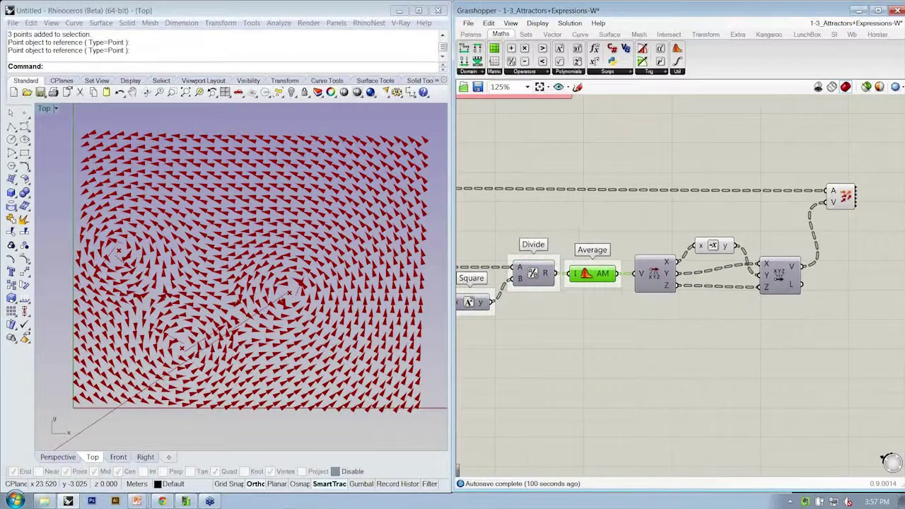
Group the component that splits the averaged vector into X, Y and Z, and label it "Vector Decompose"
left_click(650, 280)
right_click(650, 299)
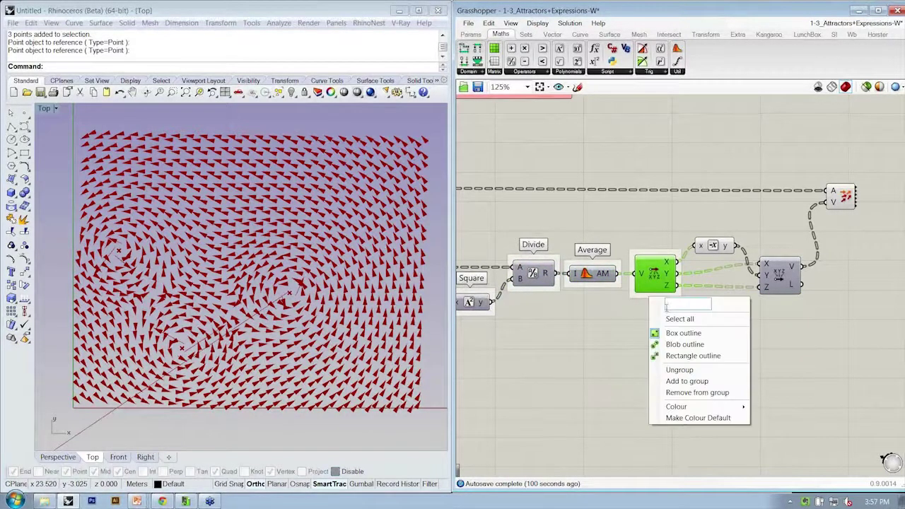
type("Vc")
type("ctor De")
type("compose")
key("Return")
Shift the negative and vector XYZ components right, then group the negative component and label it "Negative"
left_click_drag(816, 331, 718, 246)
left_click_drag(721, 247, 746, 248)
left_click(749, 259)
left_click(749, 249)
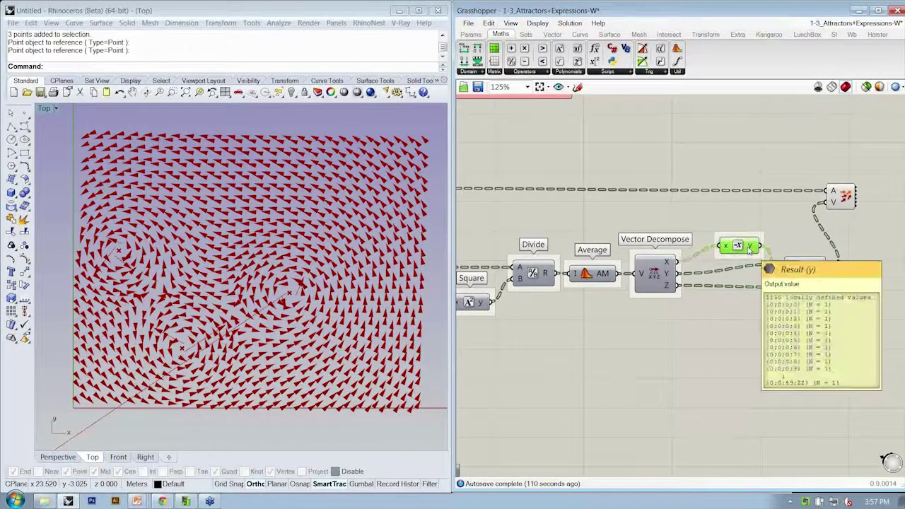
right_click(748, 257)
type("Negativ")
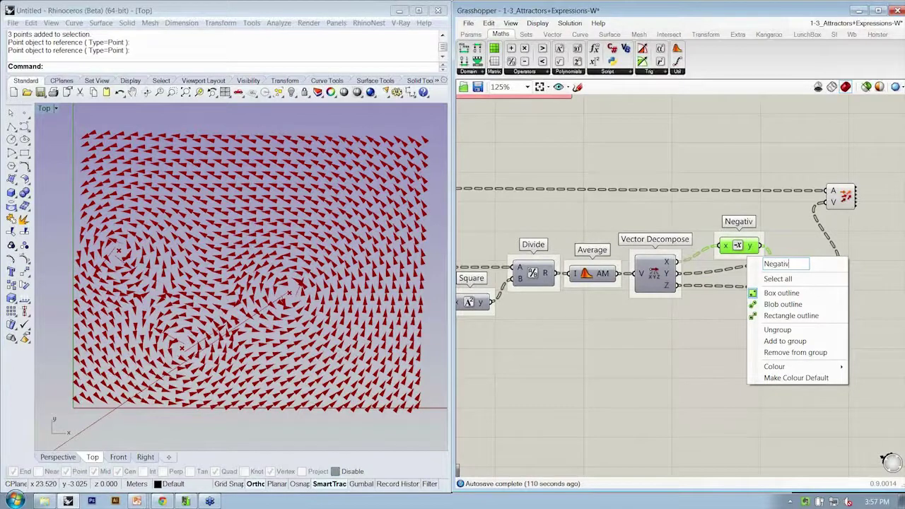
type("e")
key("Return")
Move the vector display component slightly right, group it and label the group "Vector Preview"
right_click_drag(803, 224, 708, 230)
left_click(749, 203)
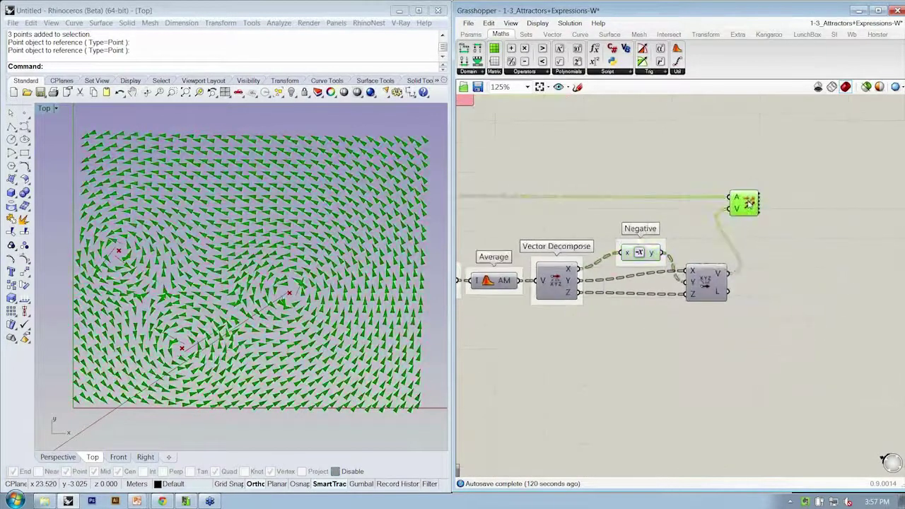
left_click_drag(749, 204, 758, 203)
key("ctrl+g")
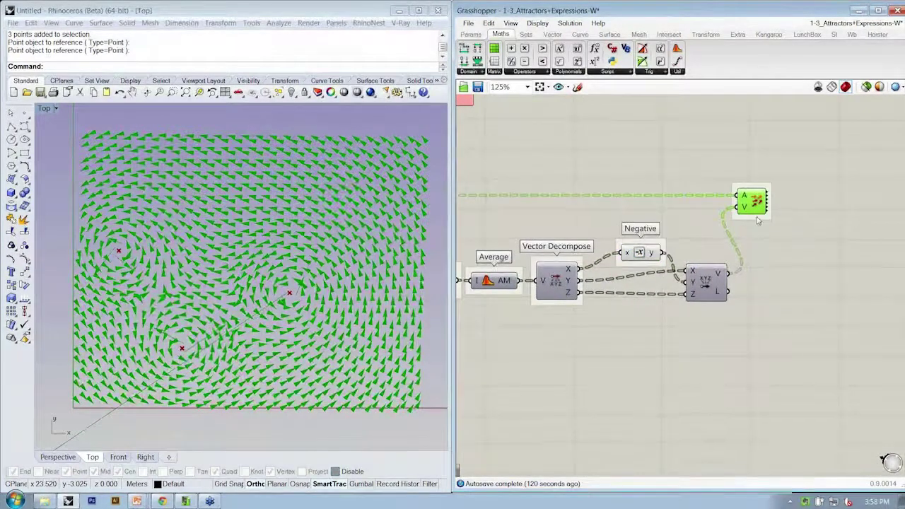
right_click(758, 217)
type("VEcto")
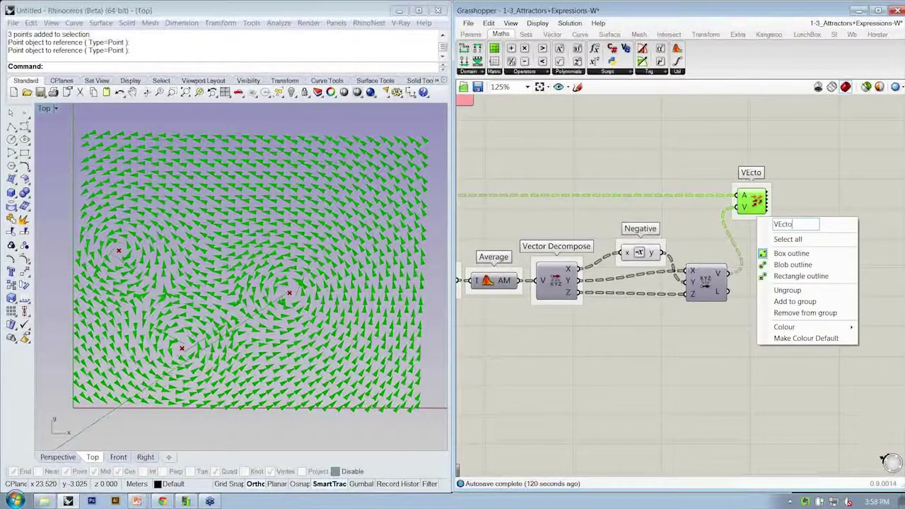
key("BackSpace")
key("BackSpace")
key("BackSpace")
type("ector Preview")
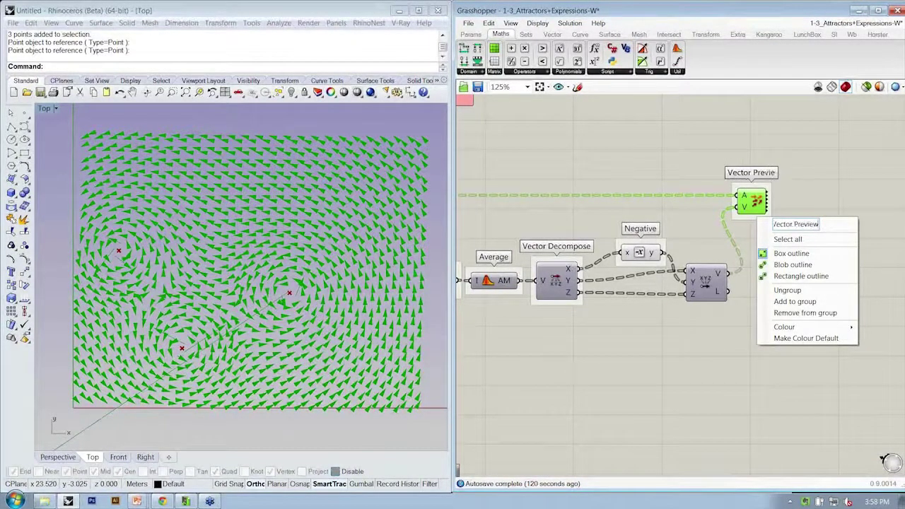
key("Return")
Group the component that rebuilds the vector from X, Y and Z, and label it "Vector XYZ"
scroll(645, 292, "up", 1)
left_click_drag(702, 300, 713, 303)
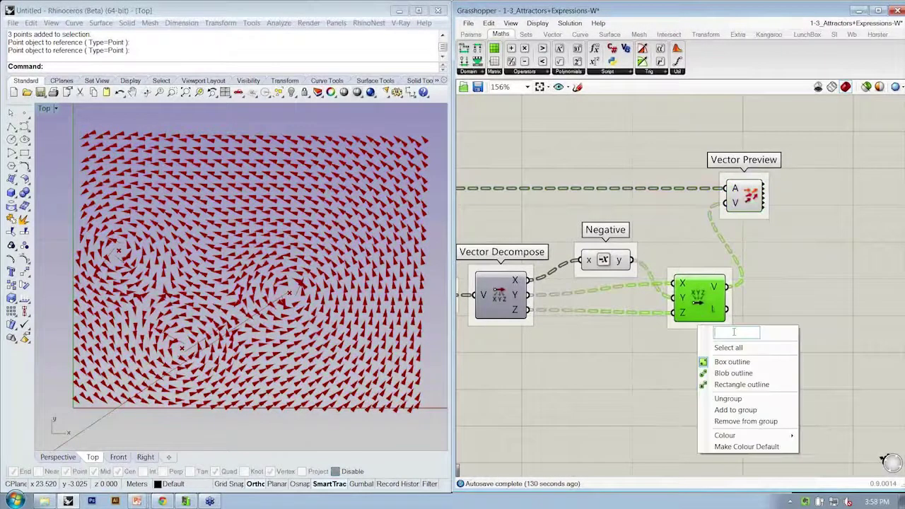
type("Vector XYZ")
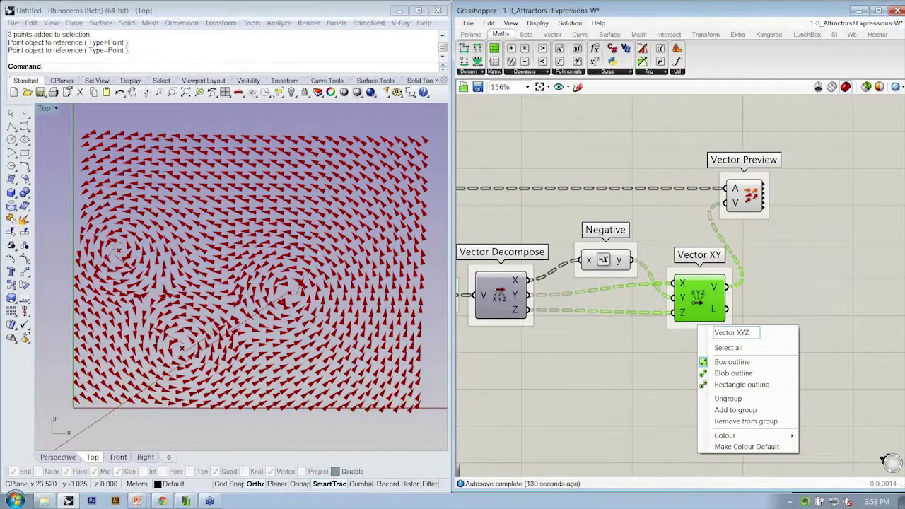
key("Return")
scroll(752, 352, "down", 1)
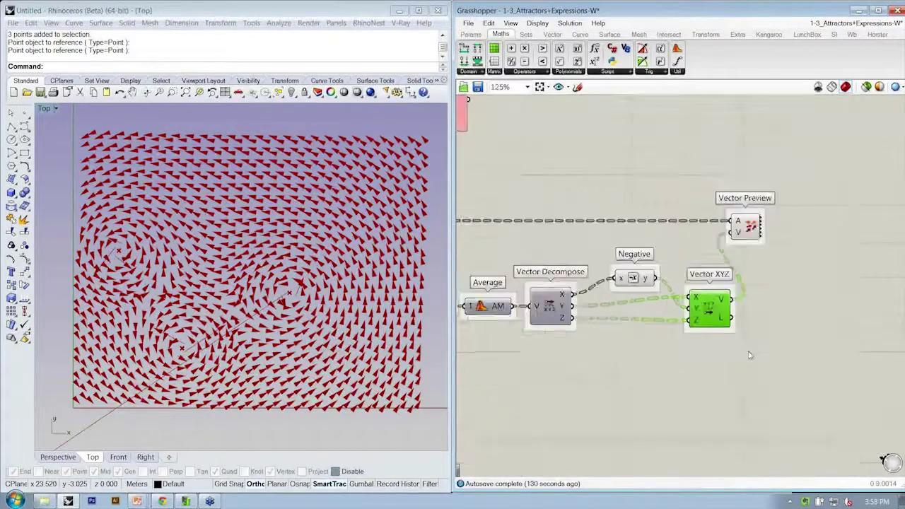
left_click(749, 249)
right_click(751, 234)
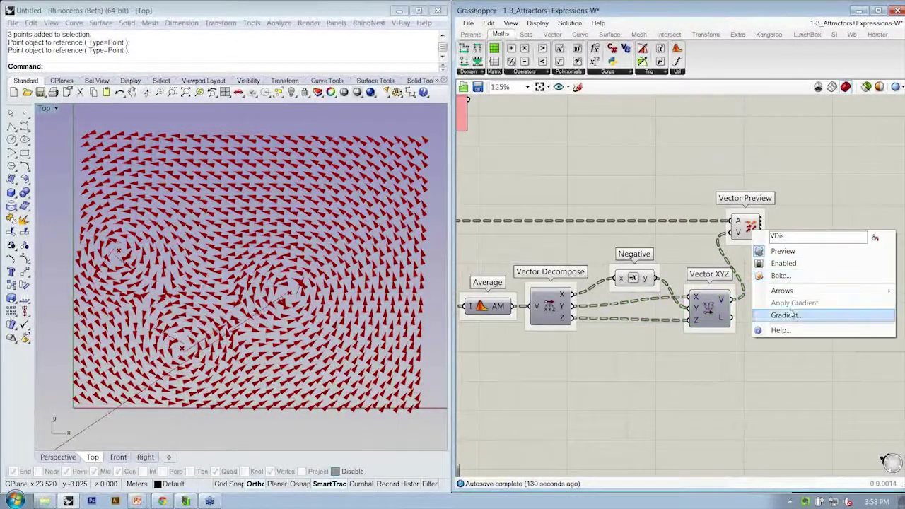
right_click_drag(669, 367, 717, 371)
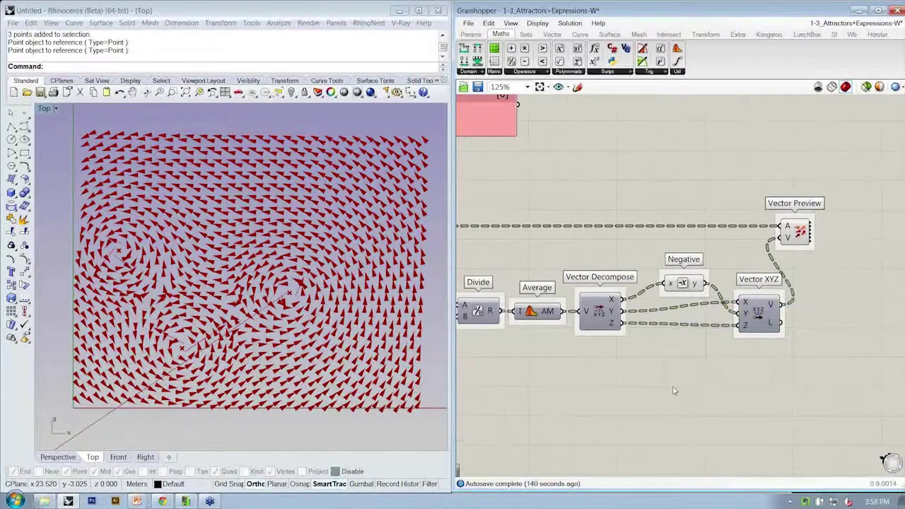
Shift the Vector Decompose, Negative and Vector XYZ components right and wire the Average output into Vector Preview's V input
right_click_drag(556, 380, 708, 327)
scroll(632, 361, "down", 2)
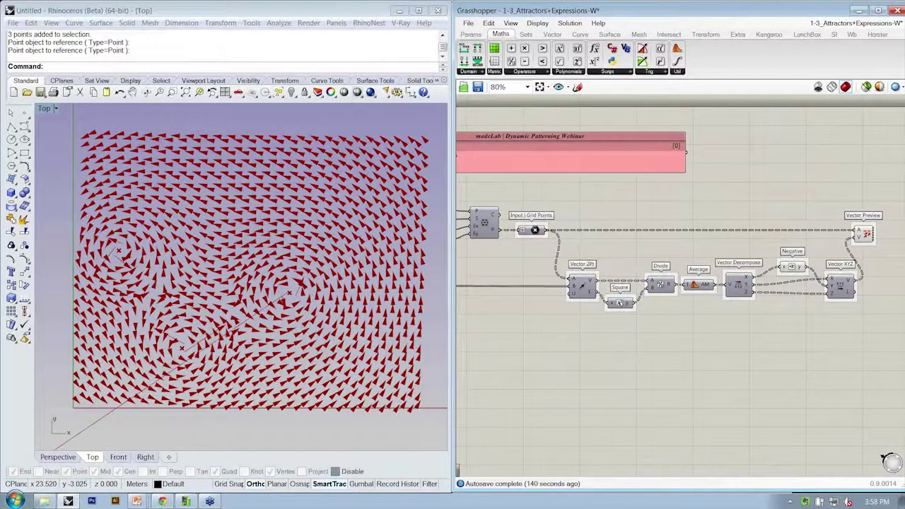
right_click_drag(577, 311, 564, 304)
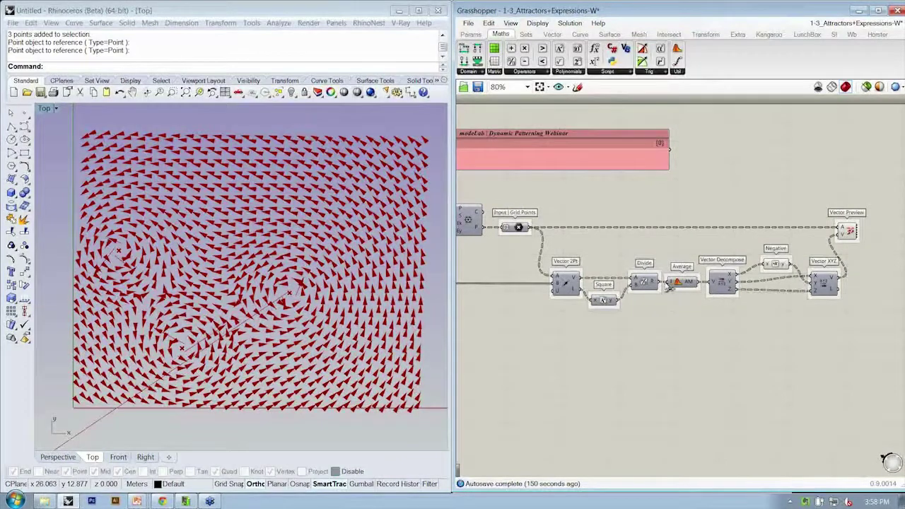
left_click_drag(690, 283, 849, 324)
left_click_drag(727, 283, 763, 283)
left_click(517, 318)
Examine the previewed vector arrows closely around an attractor point in Rhino's Top viewport
right_click_drag(515, 316, 551, 330)
scroll(672, 246, "up", 2)
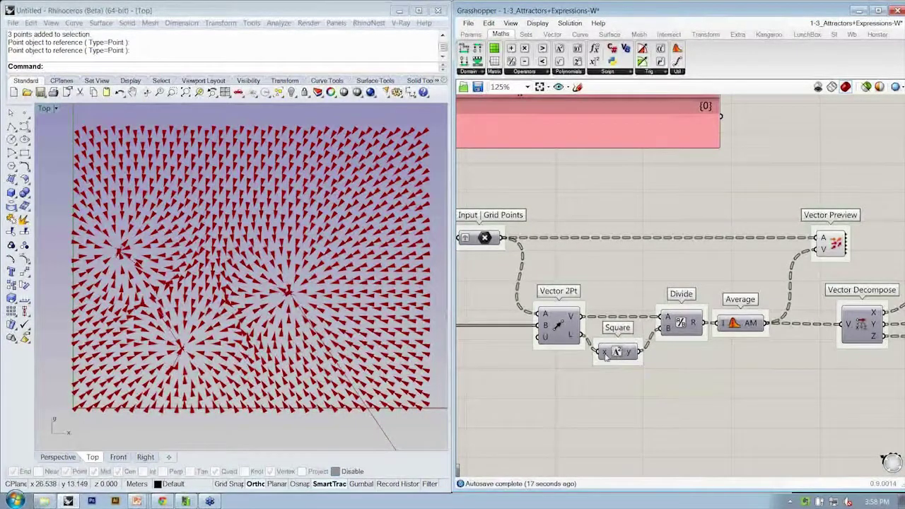
scroll(289, 304, "up", 6)
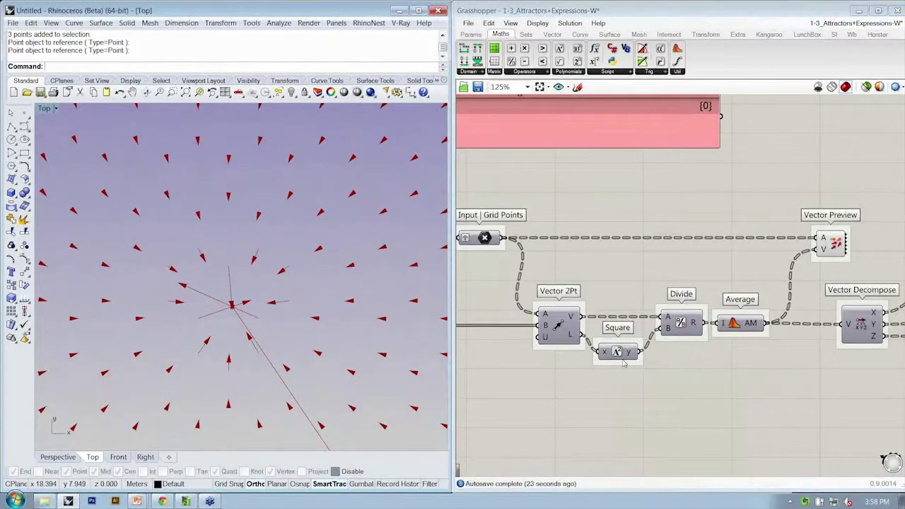
mouse_move(633, 354)
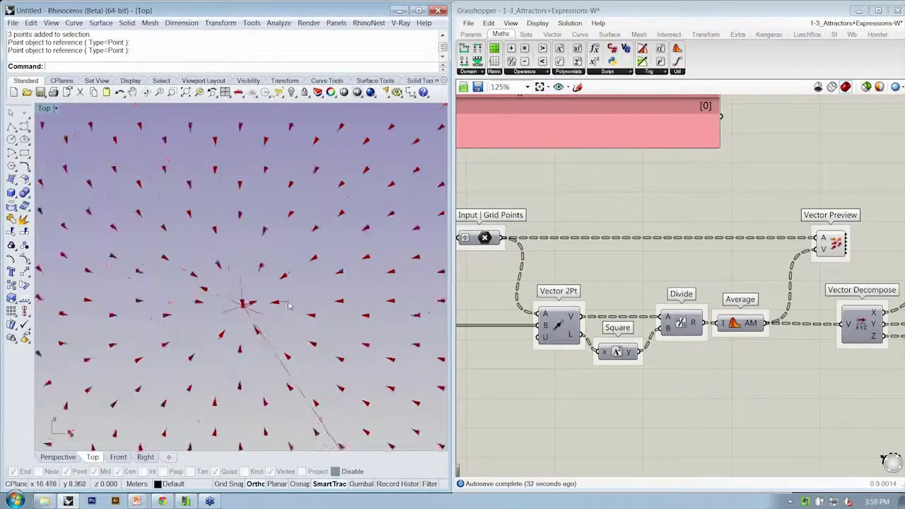
scroll(285, 304, "down", 5)
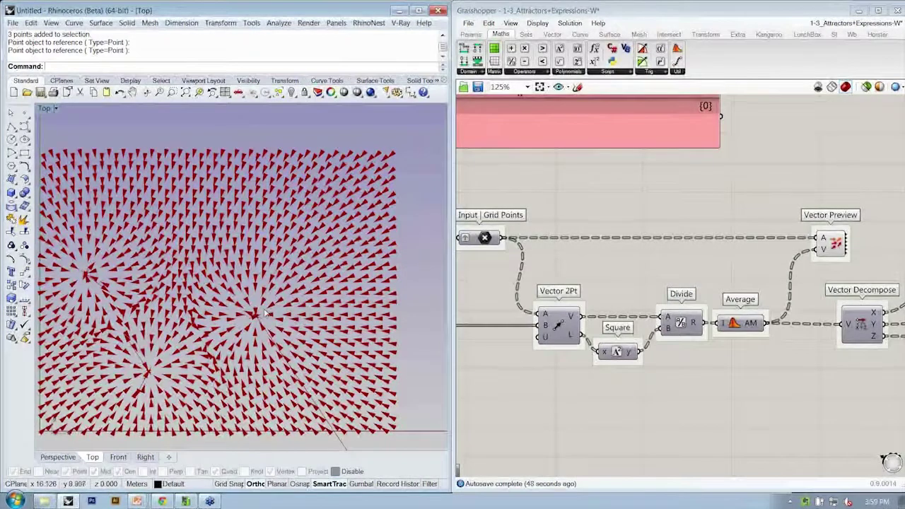
right_click_drag(256, 315, 272, 298)
Add a Graph Mapper below the Square component and set its graph type to linear
right_click_drag(604, 327, 614, 235)
left_click(464, 34)
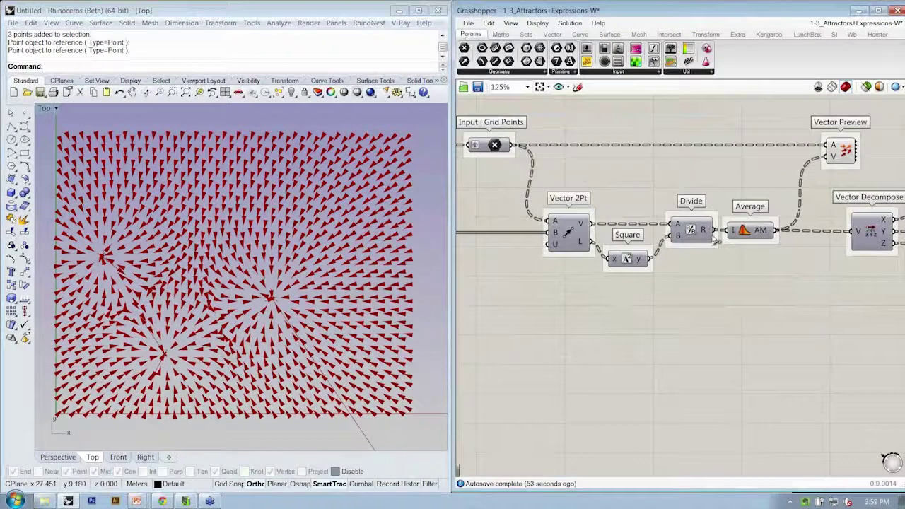
left_click(654, 50)
left_click(639, 361)
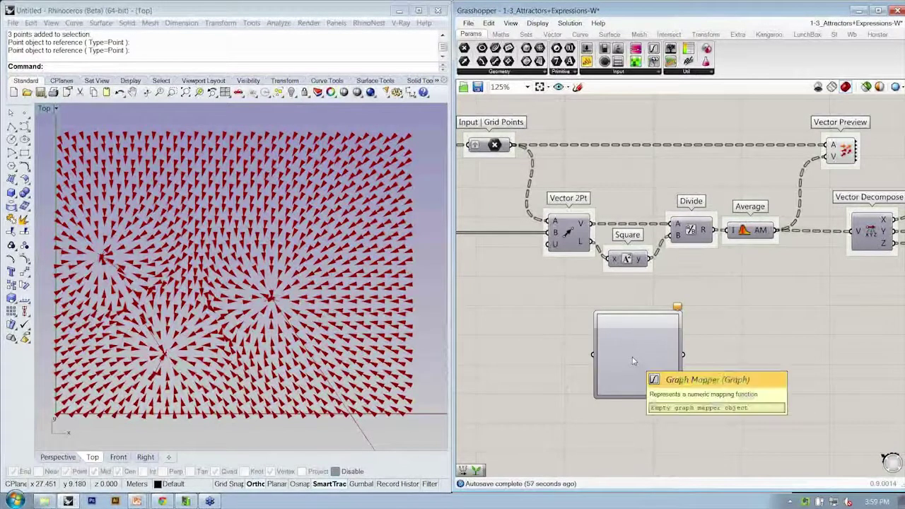
right_click(633, 361)
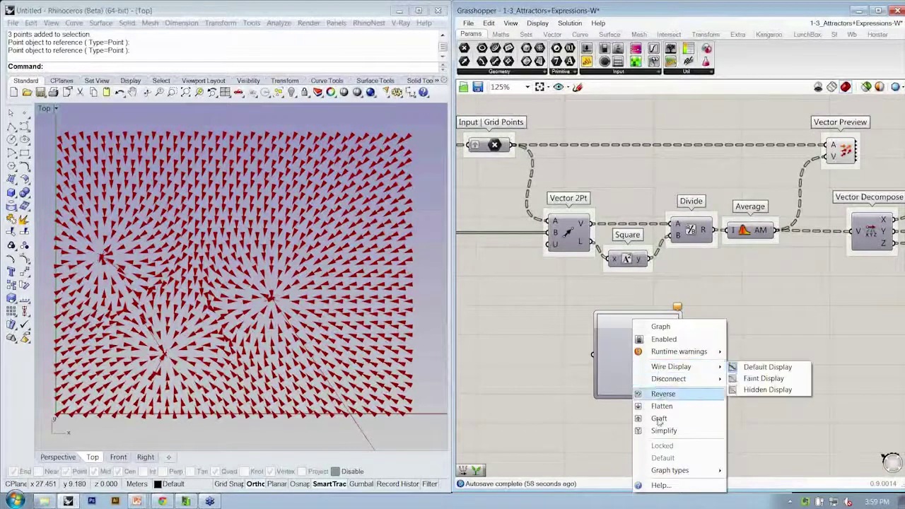
mouse_move(670, 470)
left_click(755, 407)
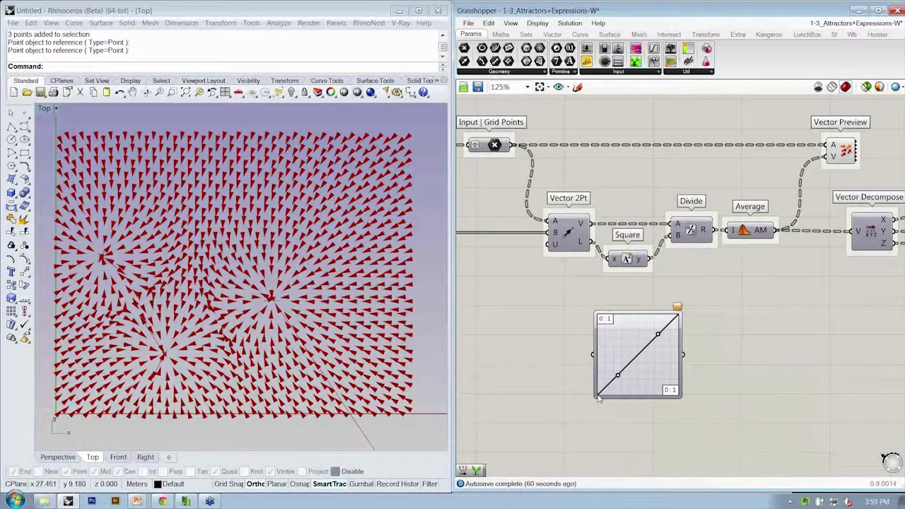
Stretch the linear graph's grips to opposite corners of its domain and move the Graph Mapper below Vector 2Pt
left_click_drag(618, 375, 586, 414)
left_click_drag(667, 367, 591, 341)
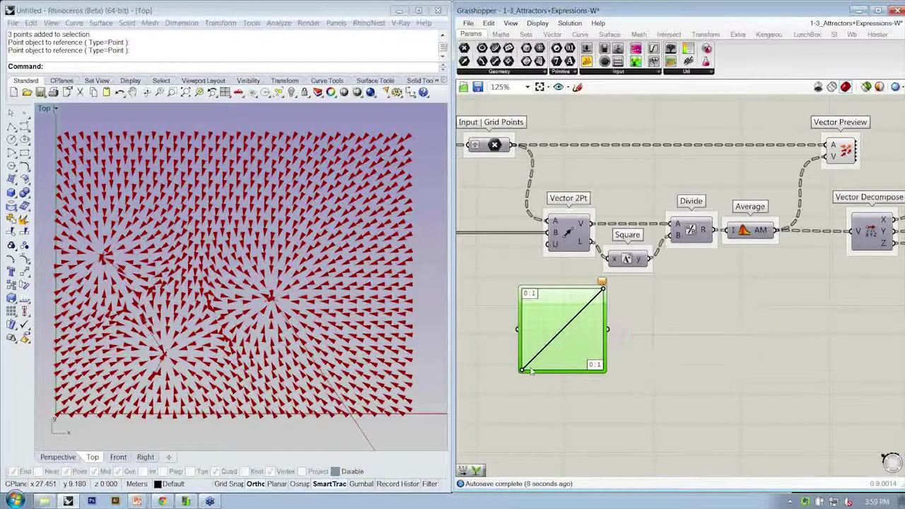
right_click_drag(591, 344, 620, 285)
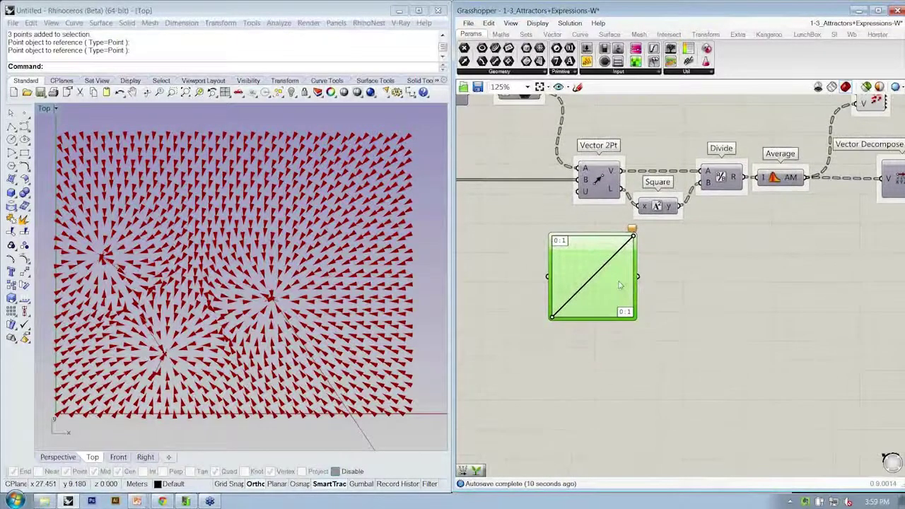
Duplicate the linear Graph Mapper directly below itself and set the copy's graph type to Bezier
left_click_drag(619, 285, 622, 375, "alt")
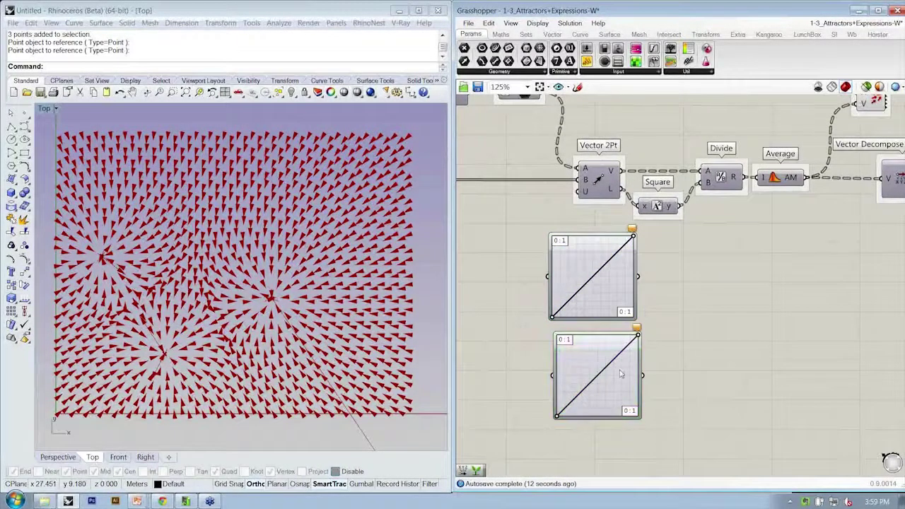
right_click(612, 377)
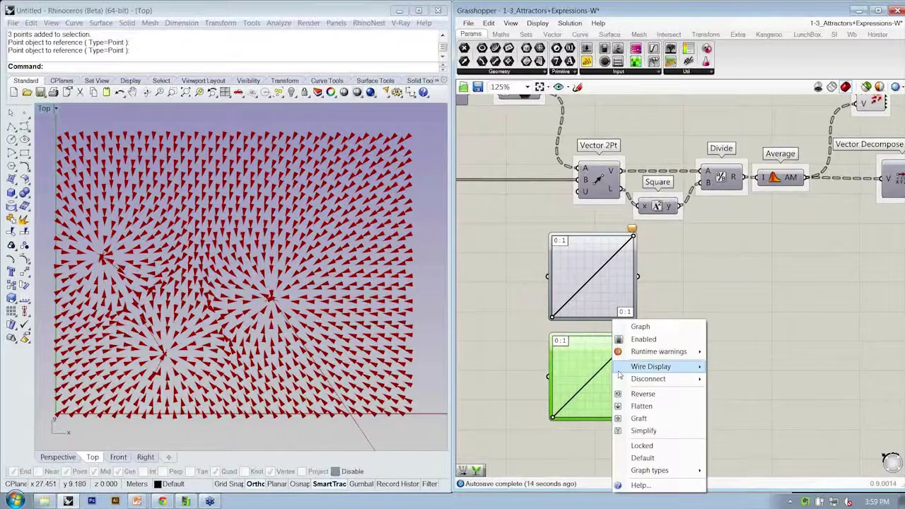
mouse_move(650, 471)
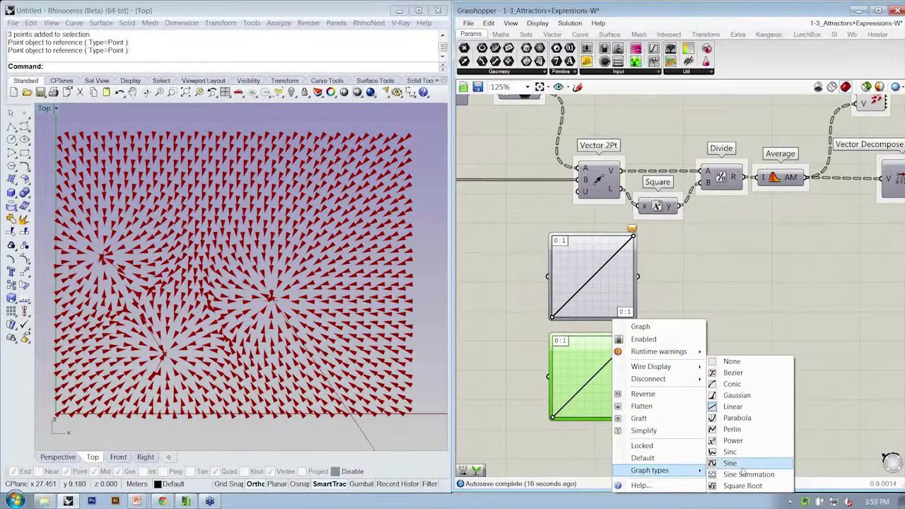
left_click(754, 387)
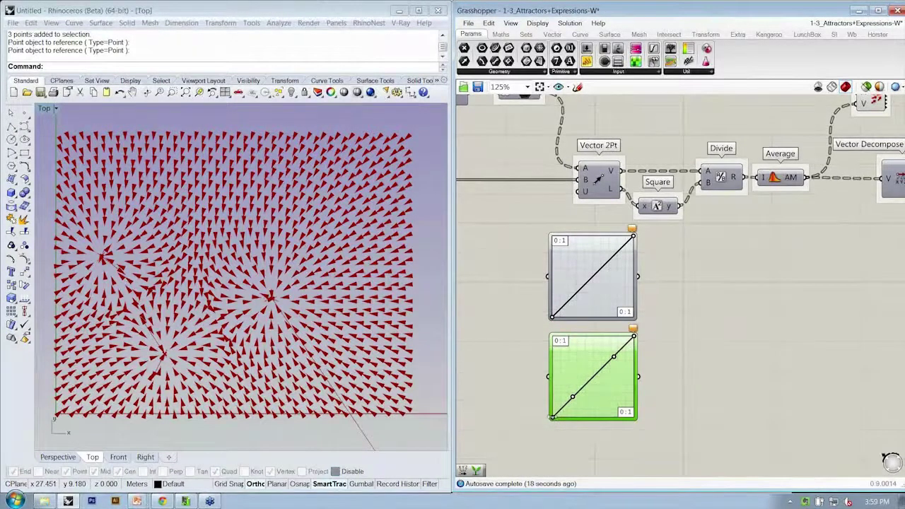
Reshape the Bezier graph into a steep falloff curve descending from the maximum at the domain's start to zero at its end
left_click_drag(552, 417, 473, 367)
double_click(569, 397)
left_click_drag(731, 231, 732, 425)
left_click_drag(668, 282, 597, 426)
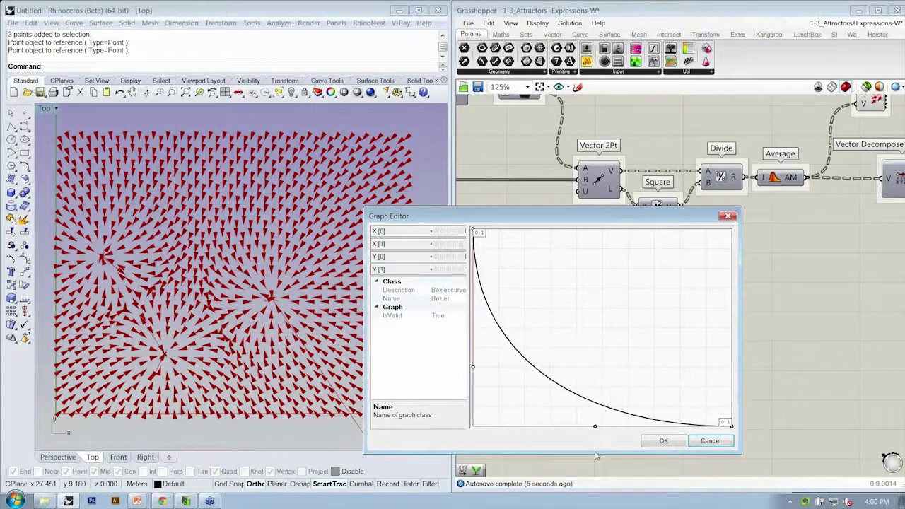
left_click(664, 442)
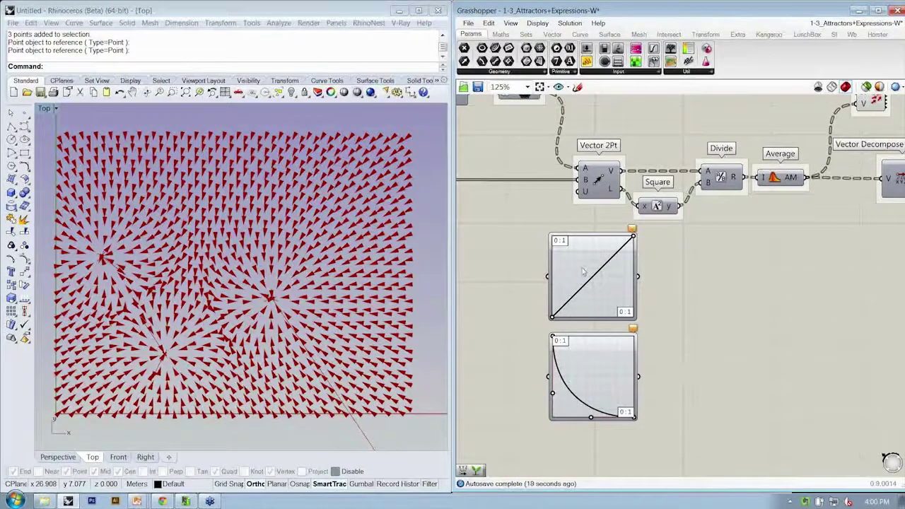
Move both Graph Mappers farther down below the Square component, leaving a slightly larger gap between the two
left_click_drag(687, 350, 589, 311)
left_click(712, 289)
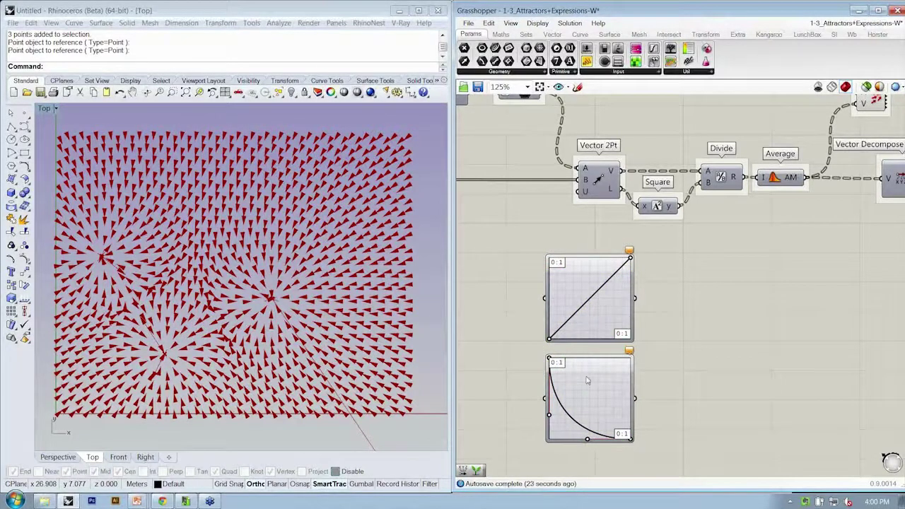
left_click_drag(587, 381, 590, 387)
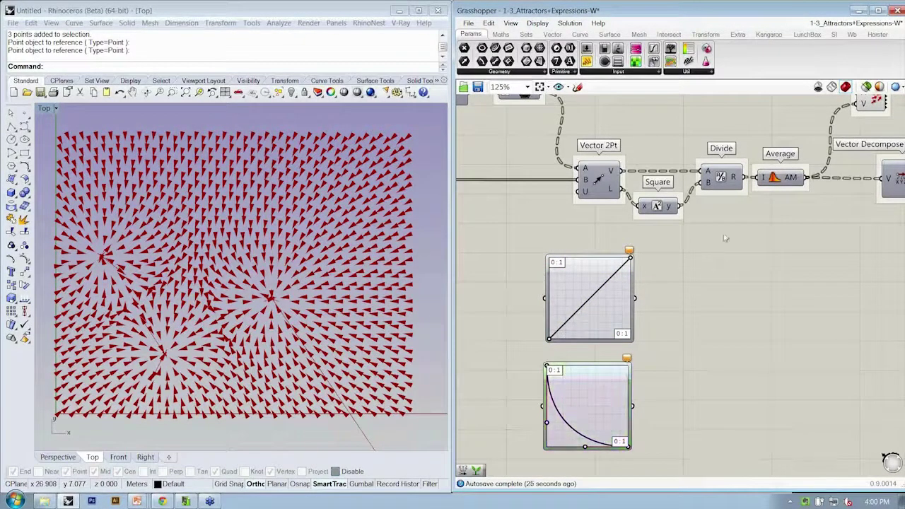
scroll(698, 258, "down", 2)
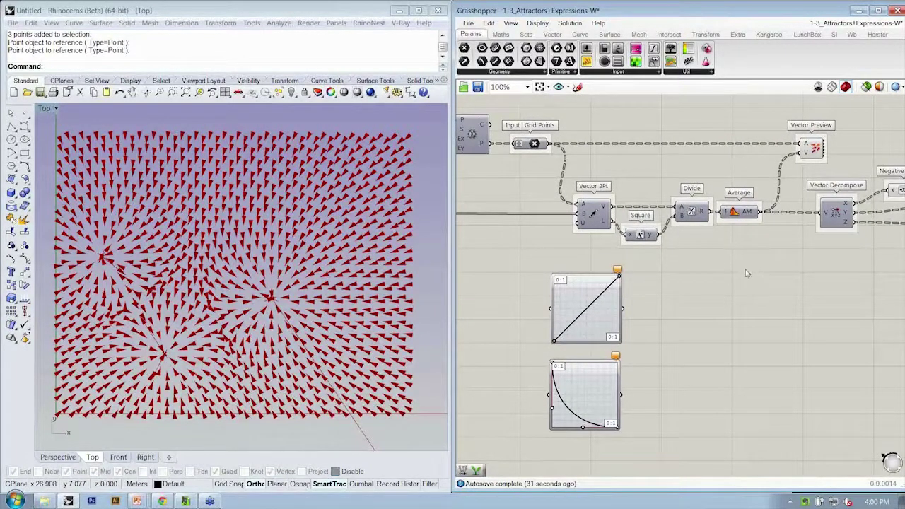
mouse_move(744, 272)
right_mouse_down()
mouse_move(747, 280)
mouse_move(726, 274)
right_mouse_up()
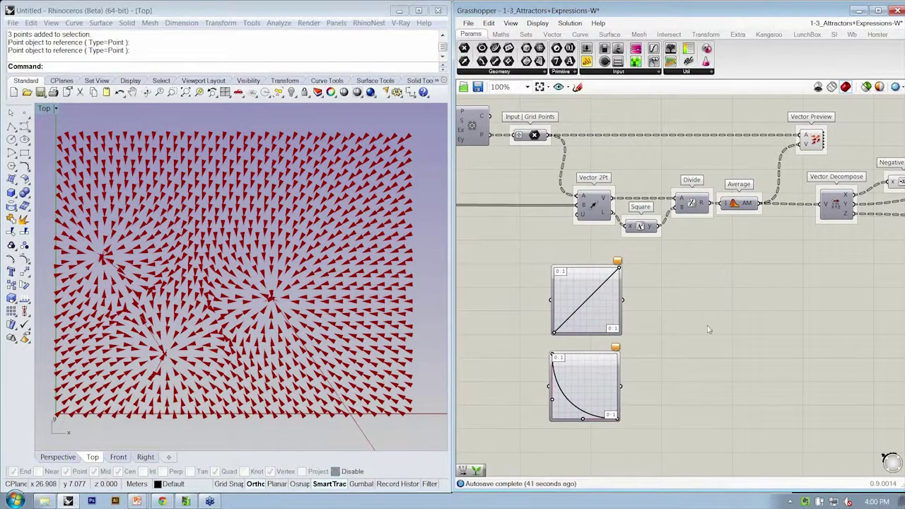
left_click_drag(646, 365, 583, 323)
left_click(694, 273)
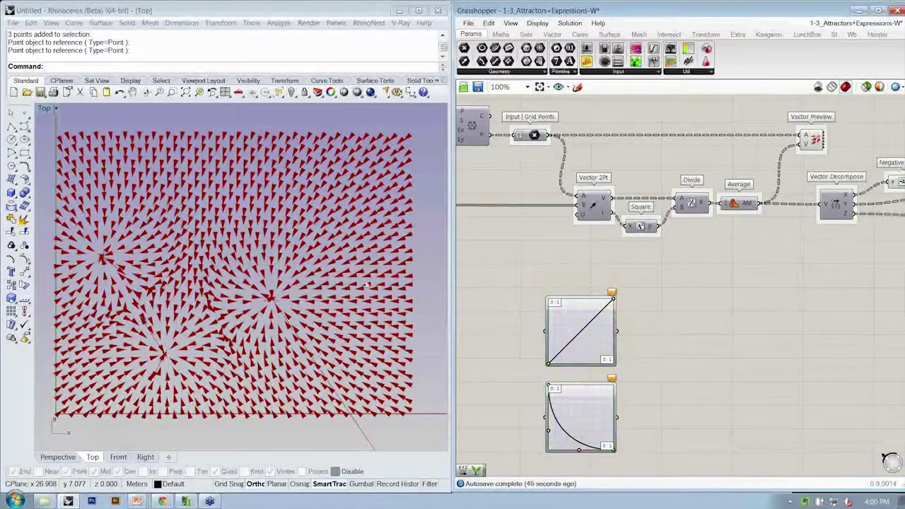
right_click_drag(279, 306, 281, 308)
scroll(280, 308, "up", 2)
scroll(283, 308, "down", 2)
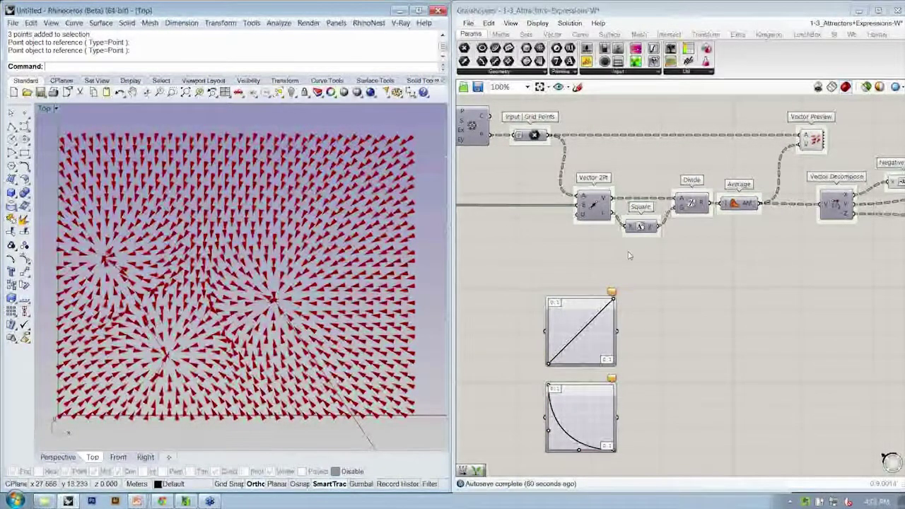
Shift Vector Preview, Vector Decompose and the components after them right, and move Average right to open space after Divide
right_click_drag(720, 167, 703, 176)
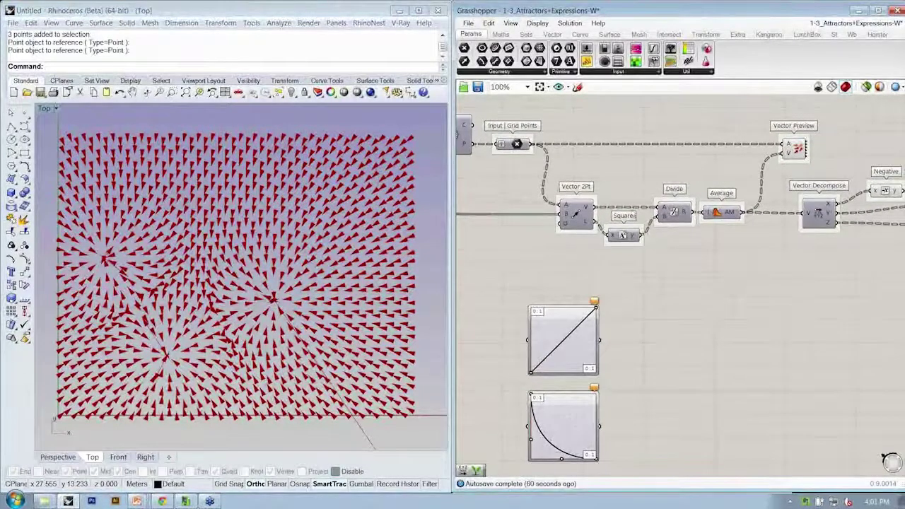
right_click_drag(645, 192, 592, 184)
right_click_drag(641, 212, 595, 222)
left_click_drag(867, 257, 781, 153)
left_click(732, 182)
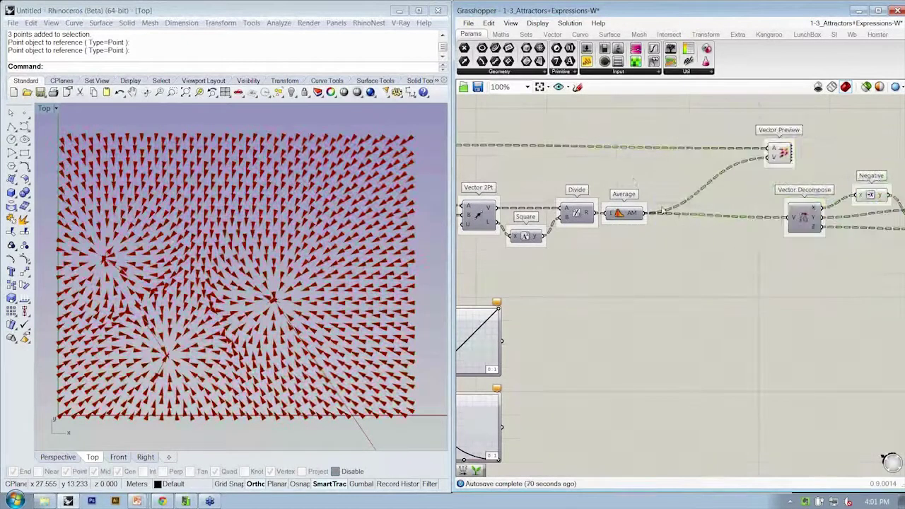
left_click_drag(629, 216, 693, 212)
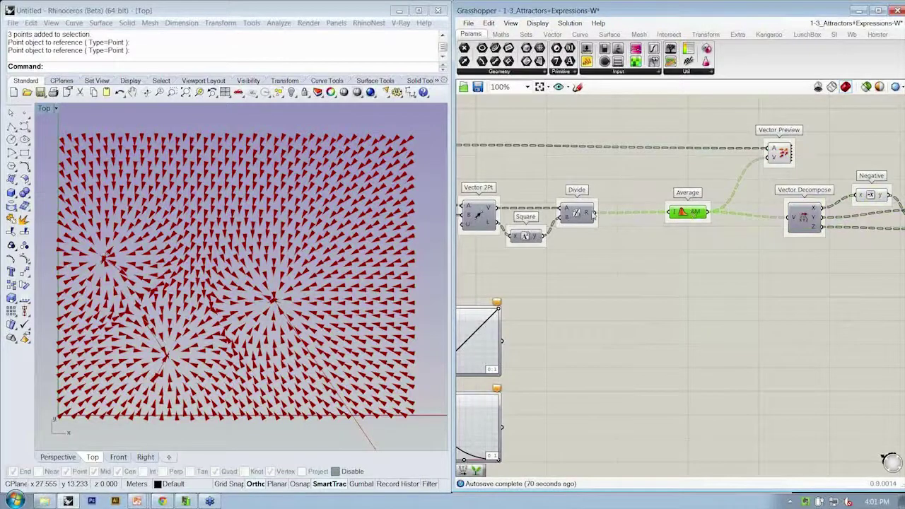
Place a Multiplication component between Divide and Average and wire Divide's R output into its A input
left_click(504, 35)
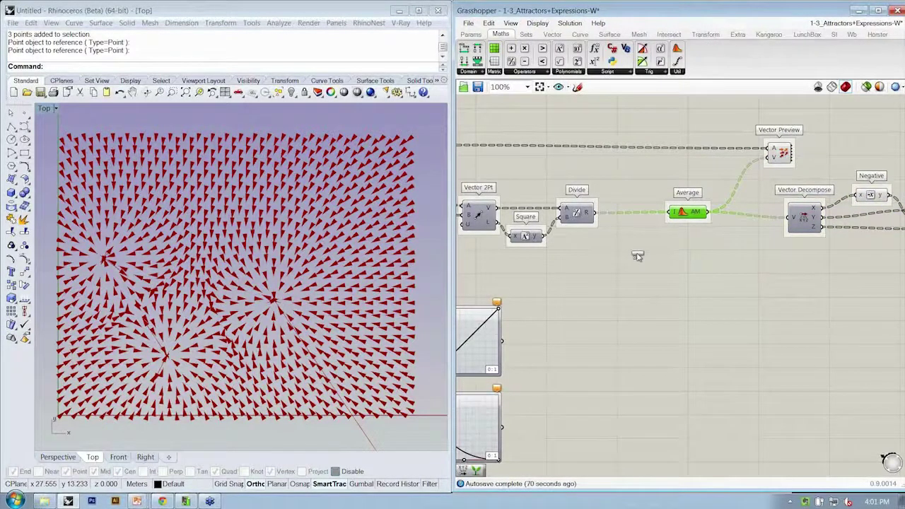
left_click_drag(624, 252, 622, 255)
left_click_drag(598, 213, 625, 262)
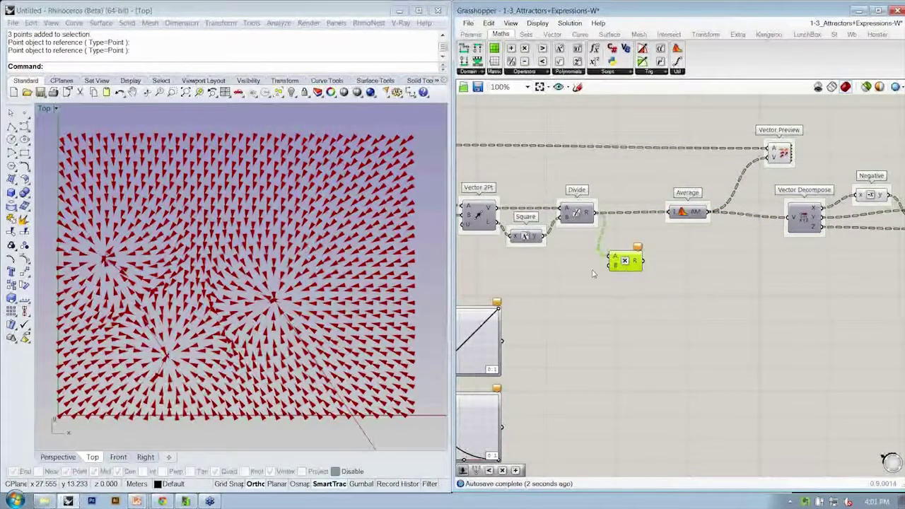
Add a number slider beside the Multiplication component with a minimum of 1 and a maximum of 10
left_click(471, 35)
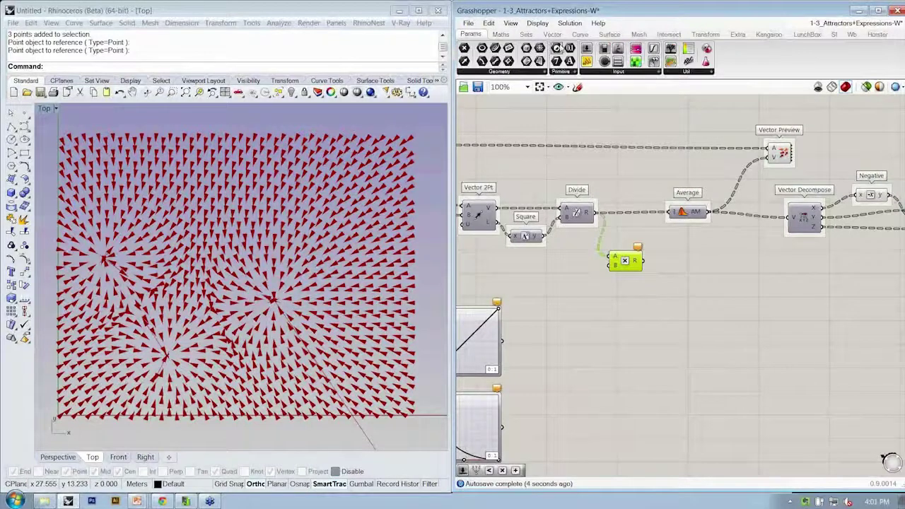
left_click_drag(587, 48, 560, 285)
double_click(541, 291)
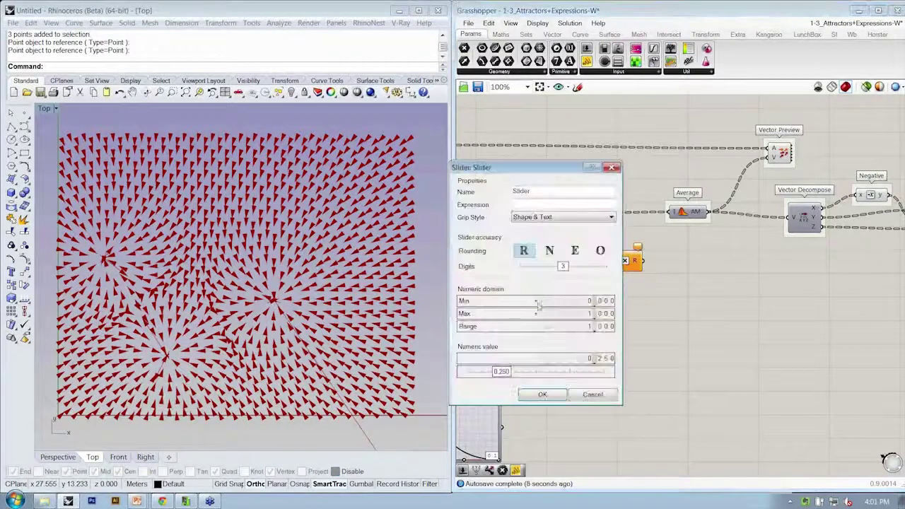
double_click(545, 302)
type("1")
key("Return")
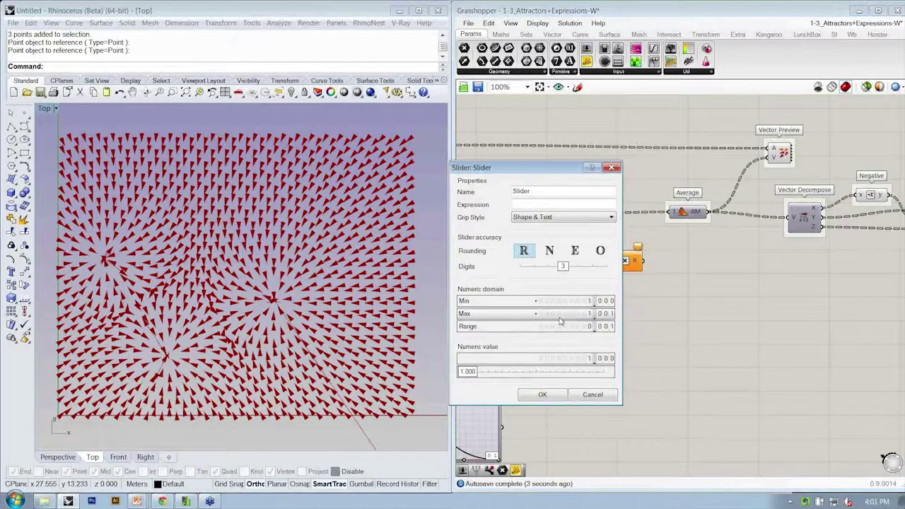
double_click(560, 314)
type("10")
key("Return")
left_click(543, 394)
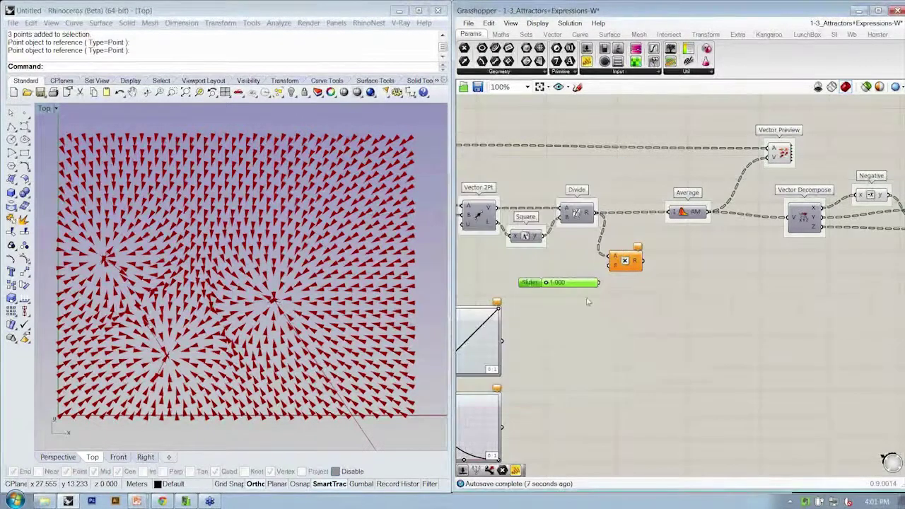
Wire the new slider into Multiplication's B input and name it multFactor
right_click(532, 285)
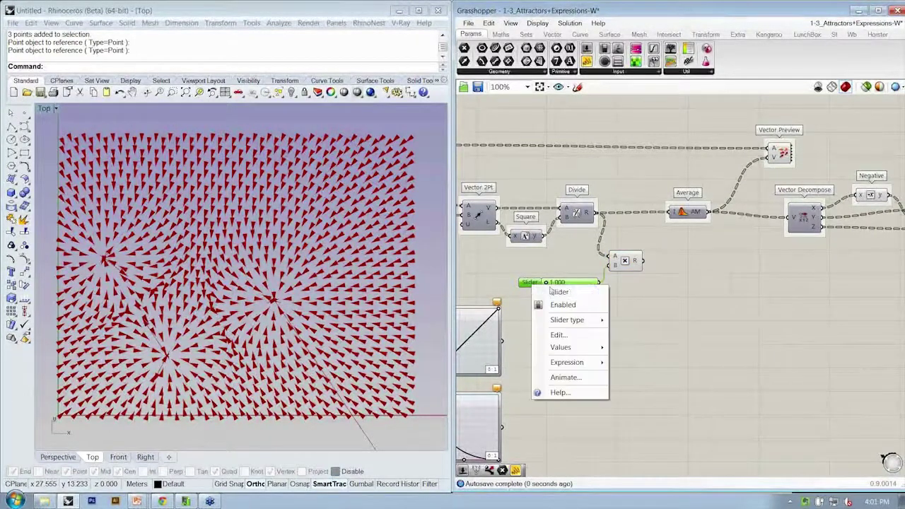
type("multFactor")
key("Return")
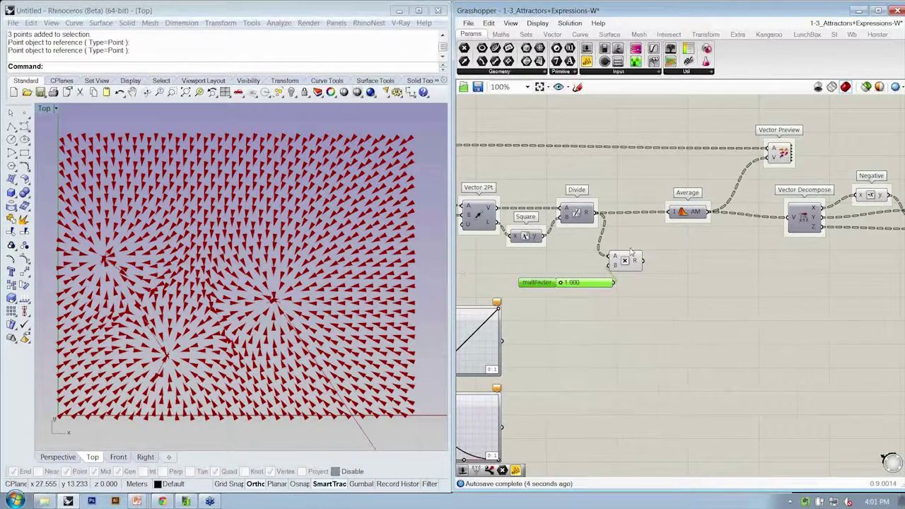
Wire Multiplication's R output into Average, align the multFactor slider with its B input, and set the slider to 2.620
left_click_drag(642, 261, 670, 212)
left_click_drag(606, 282, 557, 281)
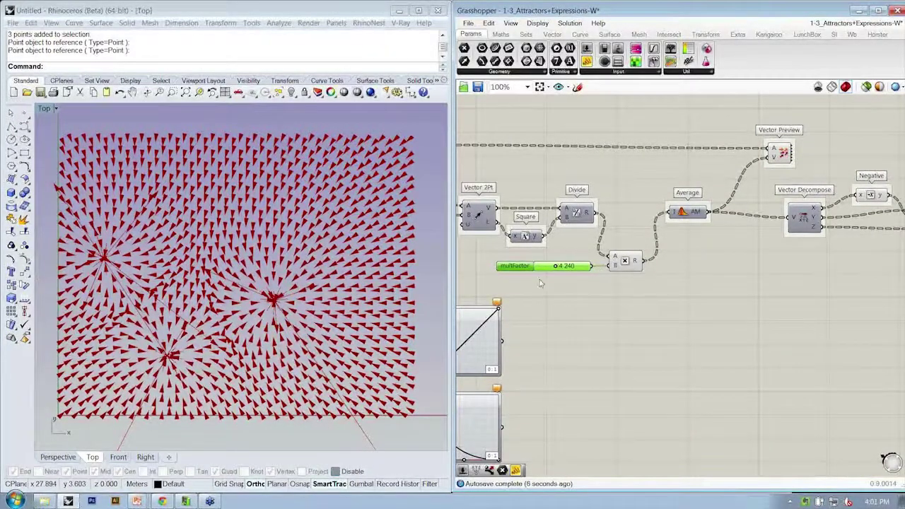
mouse_move(556, 268)
left_mouse_down()
mouse_move(578, 272)
mouse_move(546, 267)
left_mouse_up()
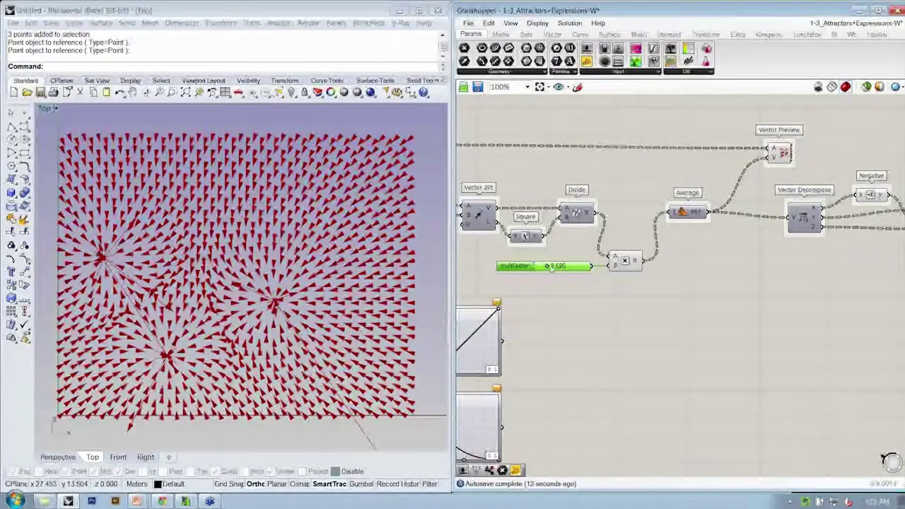
left_click(613, 295)
mouse_move(613, 293)
right_mouse_down()
mouse_move(662, 292)
mouse_move(583, 299)
mouse_move(612, 290)
right_mouse_up()
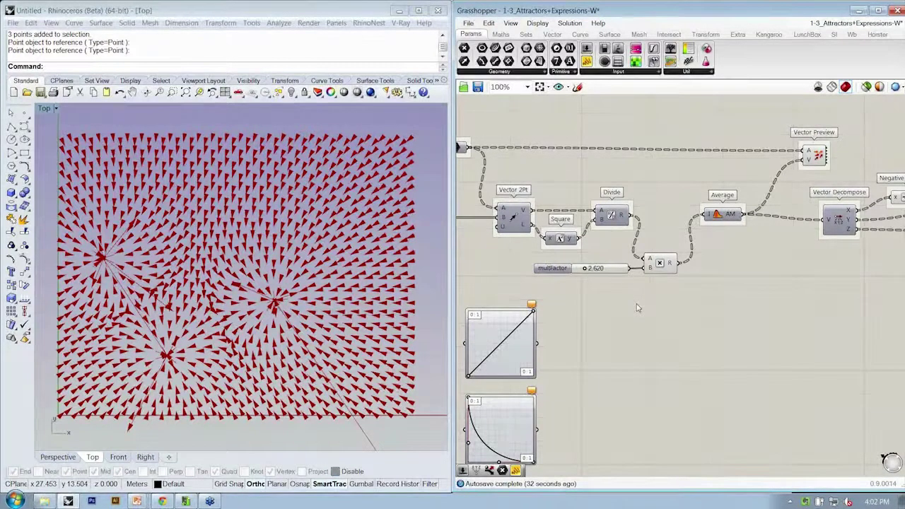
Examine the scaled vector arrows around the attractor points in Rhino's Top viewport
mouse_move(430, 407)
right_mouse_down()
mouse_move(410, 398)
mouse_move(438, 411)
right_mouse_up()
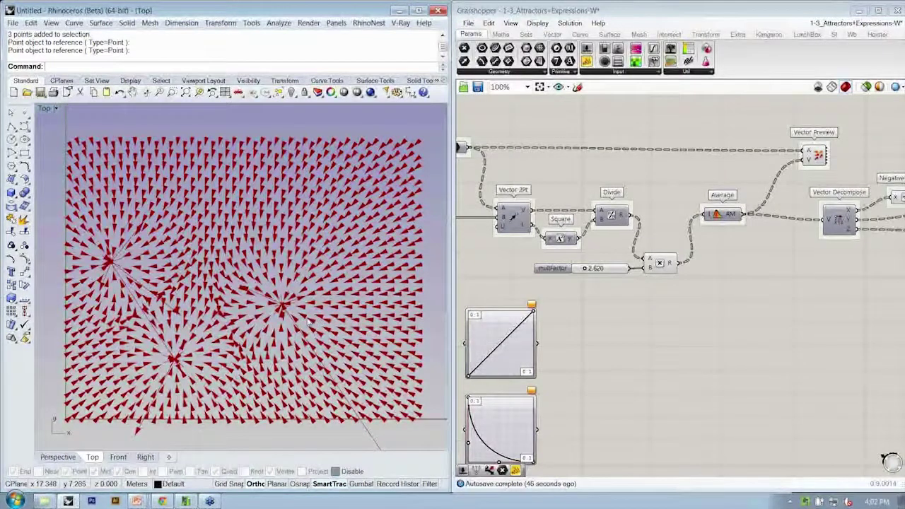
right_click_drag(300, 318, 263, 310)
scroll(263, 309, "up", 3)
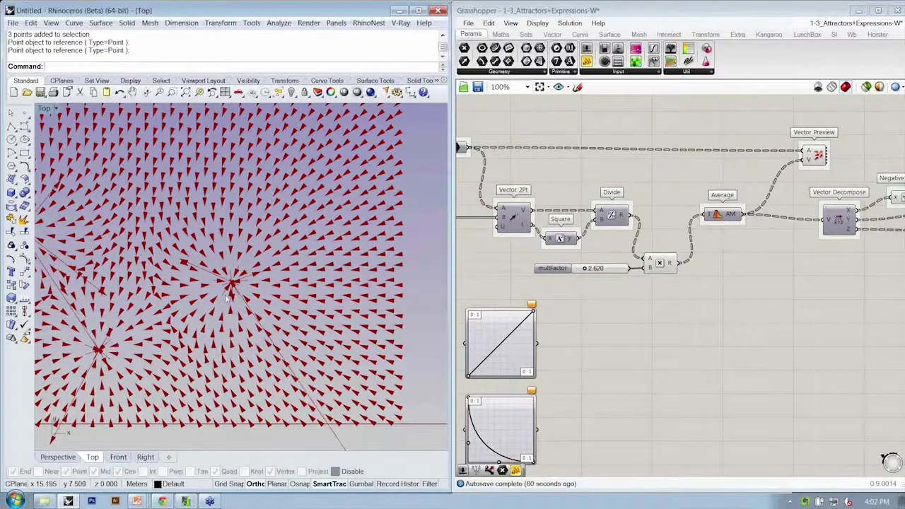
right_click_drag(463, 409, 496, 329)
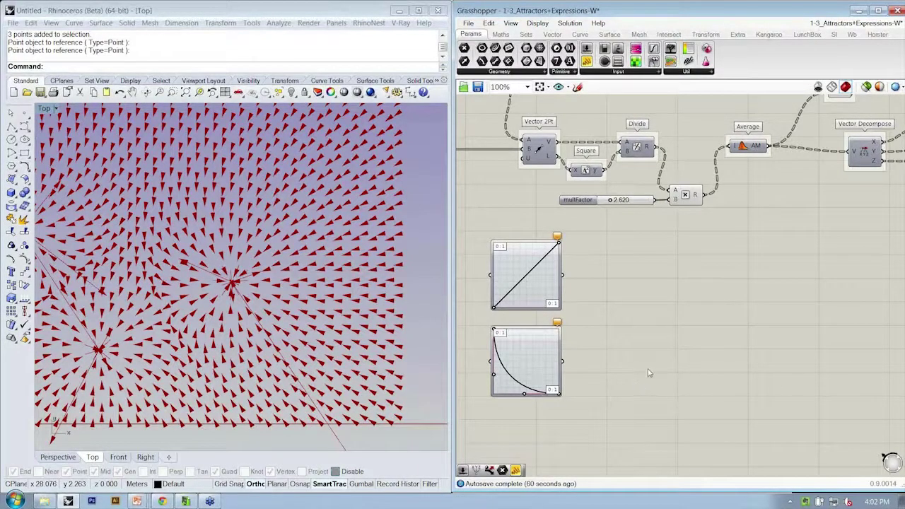
right_click_drag(186, 307, 229, 319)
scroll(228, 306, "down", 6)
scroll(231, 304, "up", 4)
Select both Graph Mappers and move them slightly right and down, away from the multFactor slider
right_click_drag(579, 309, 585, 349)
left_click_drag(662, 421, 556, 335)
left_click(665, 326)
Select the Vector Preview component to highlight its arrows in the viewport, and check its connections to the neighbouring components
right_click_drag(747, 316, 696, 389)
left_click_drag(801, 205, 801, 202)
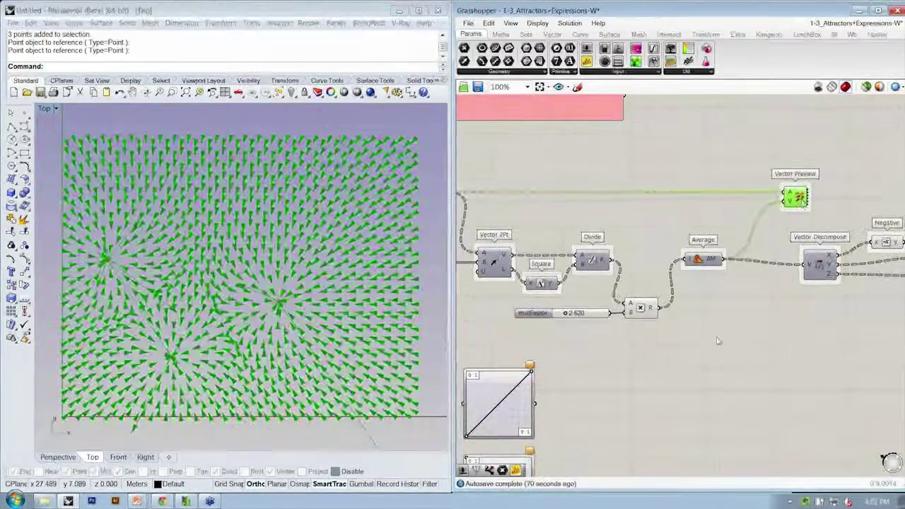
left_click(720, 343)
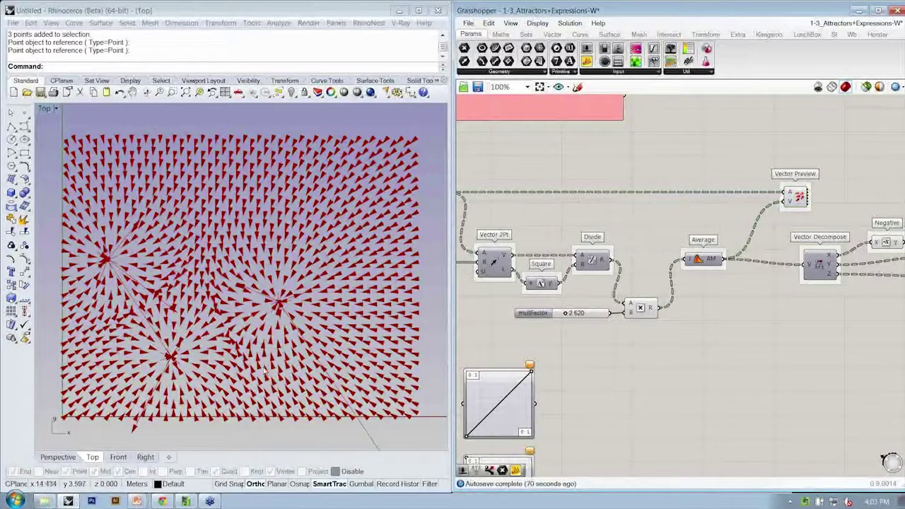
right_click_drag(672, 171, 716, 174)
left_click(840, 198)
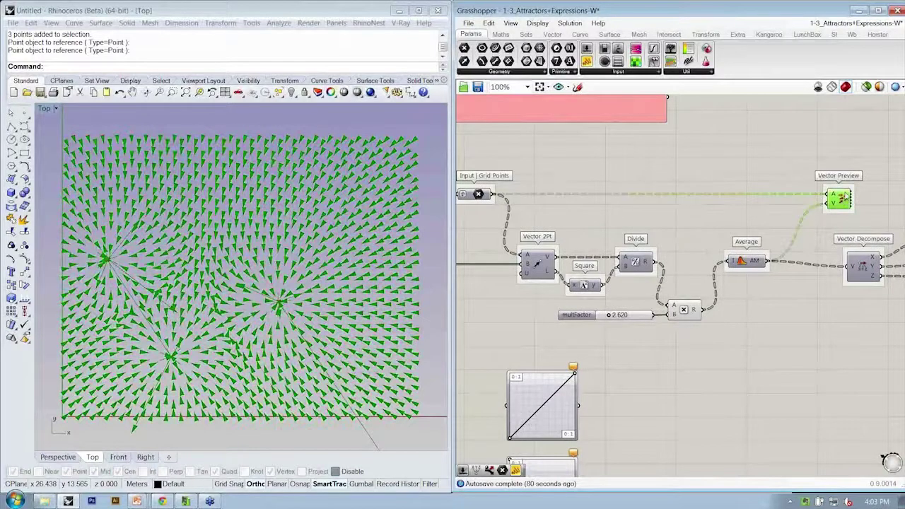
right_click_drag(857, 208, 823, 199)
left_click(856, 174)
right_click_drag(855, 174, 818, 196)
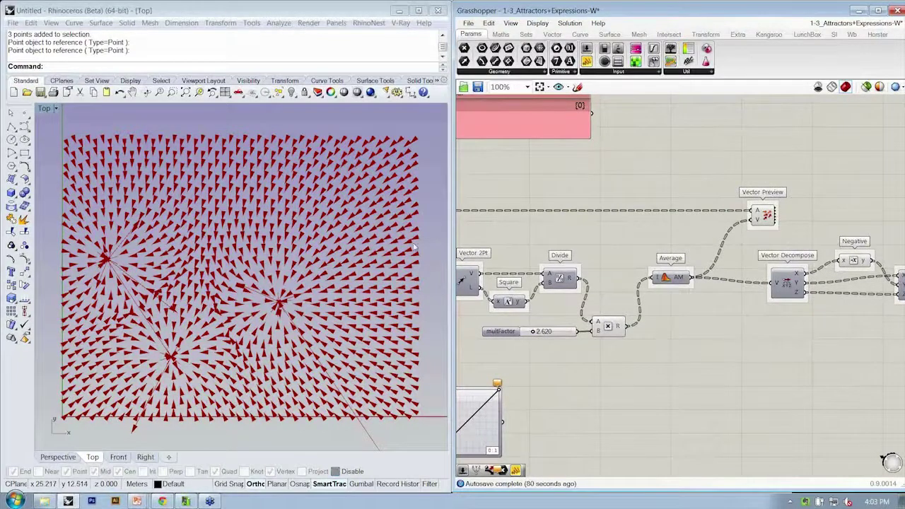
Add a Line SDL component above Vector Preview, wiring Grid Points to its S input and Average's output to D
left_click(581, 34)
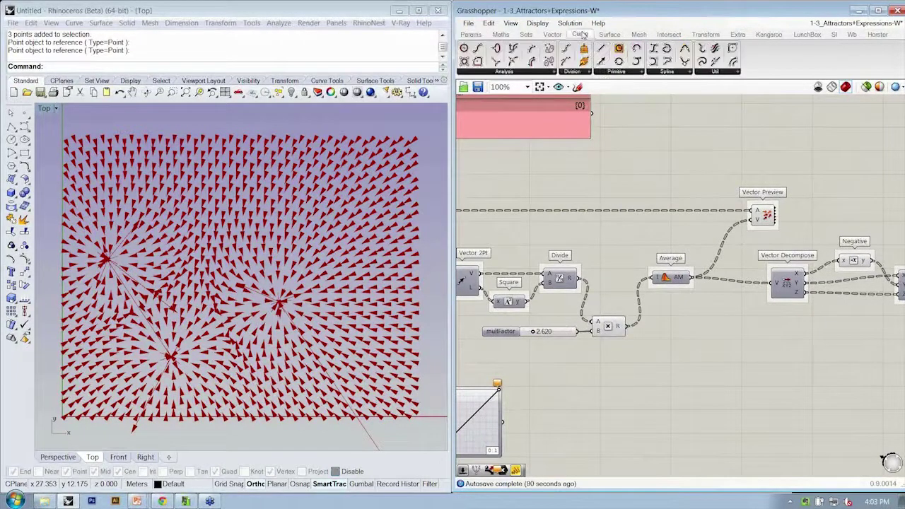
left_click(614, 73)
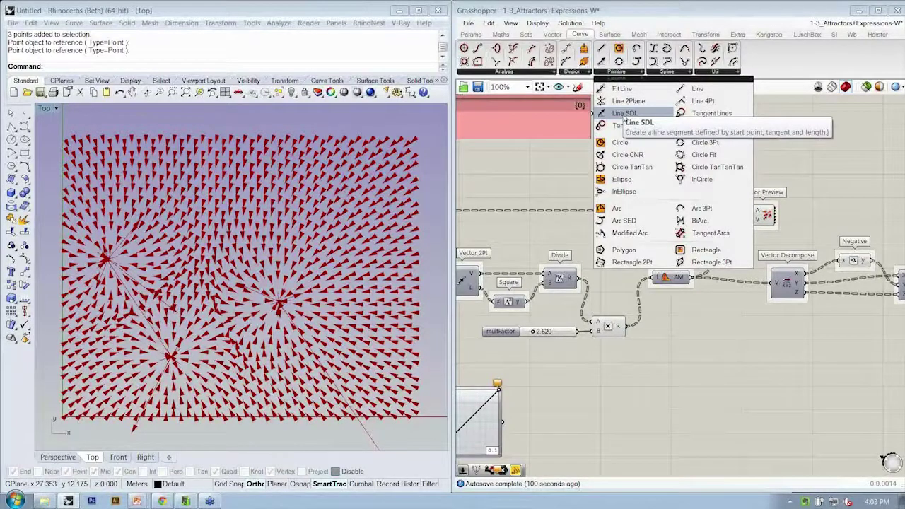
left_click(624, 115)
left_click(732, 162)
left_click_drag(733, 162, 743, 165)
right_click_drag(701, 174, 758, 175)
left_click_drag(779, 162, 527, 205)
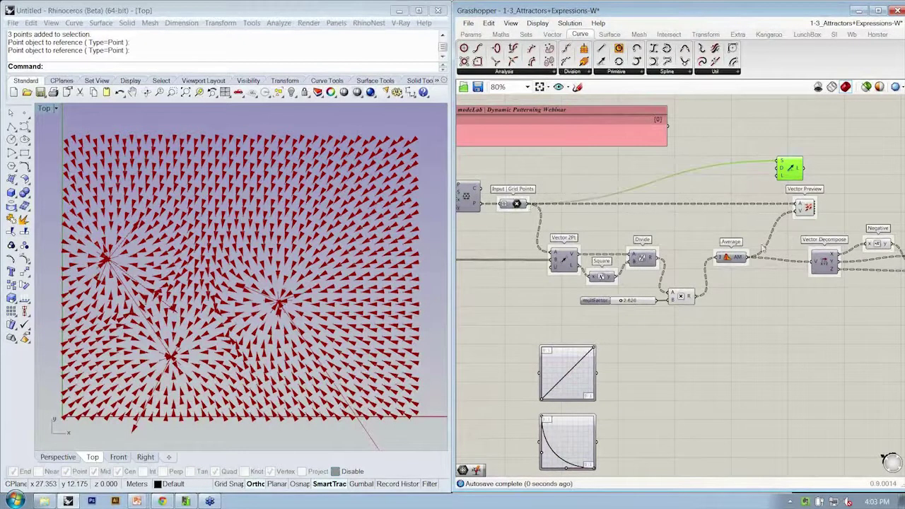
left_click_drag(748, 257, 775, 174)
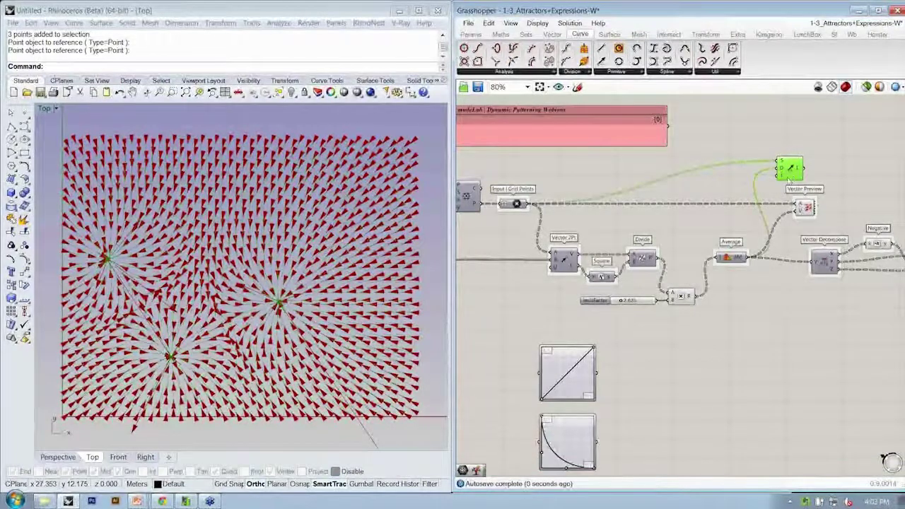
Turn off the viewport preview of the Vector Preview component so only the Line SDL lines are drawn
right_click_drag(824, 179, 775, 183)
right_click(757, 210)
left_click(777, 233)
left_click(801, 184)
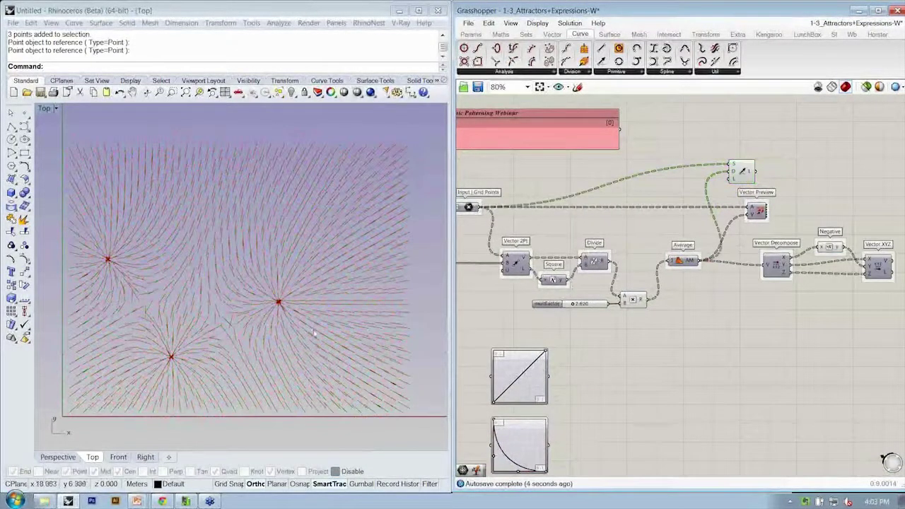
right_click_drag(312, 317, 316, 310)
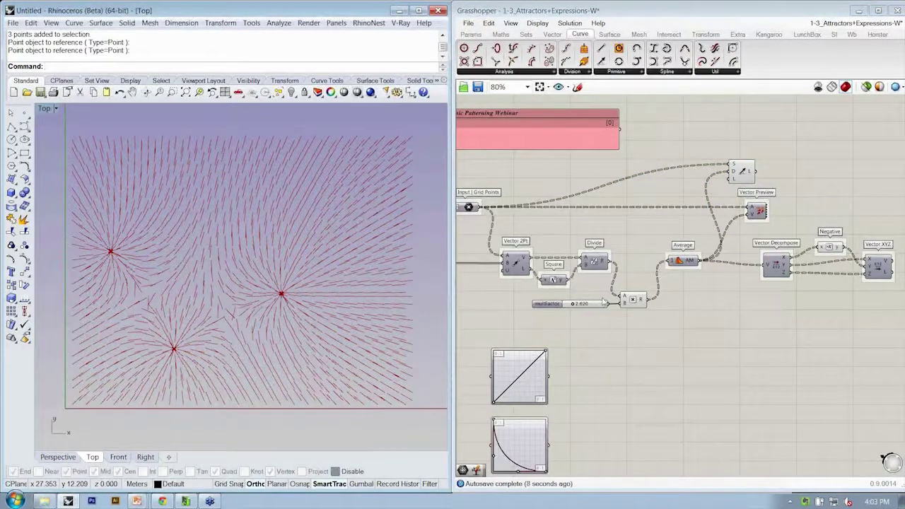
Duplicate the multFactor slider, wire the copy to Line SDL's L input, and increase its value
left_click_drag(593, 307, 727, 186, "alt")
left_click_drag(682, 208, 731, 179)
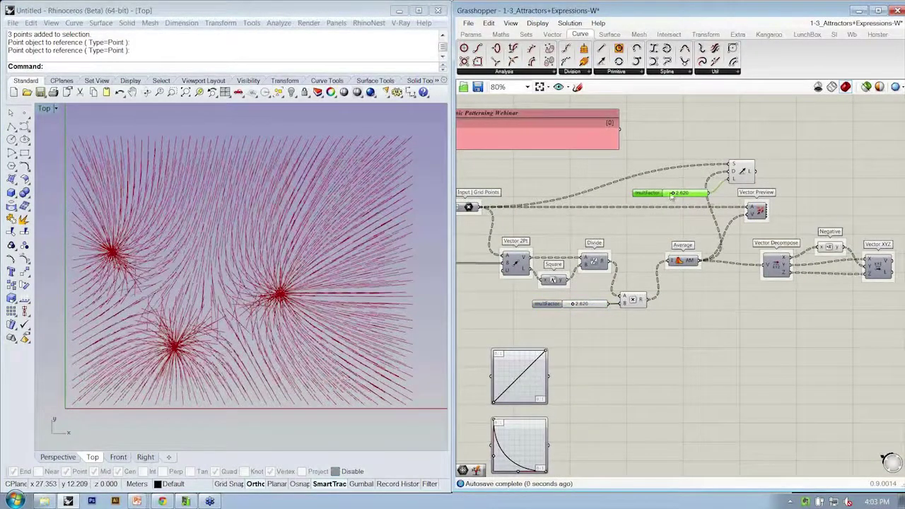
mouse_move(676, 196)
left_mouse_down()
mouse_move(653, 203)
mouse_move(678, 213)
mouse_move(690, 198)
left_mouse_up()
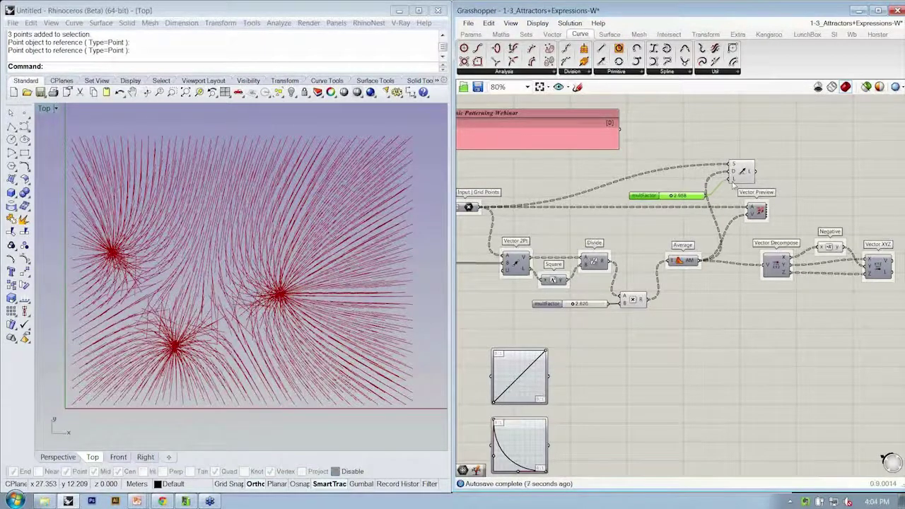
Add a Vector Length component fed by Average and wire its output to Line SDL's L input
left_click_drag(683, 264, 674, 266)
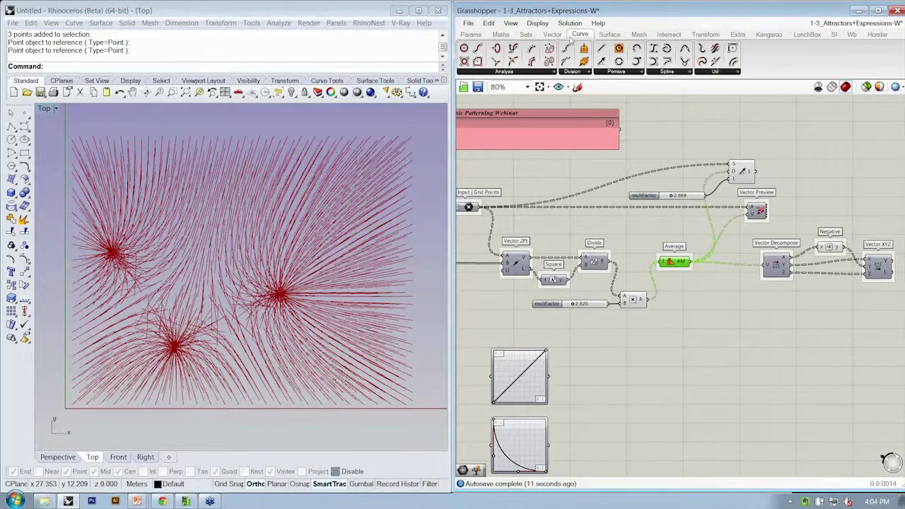
left_click(555, 35)
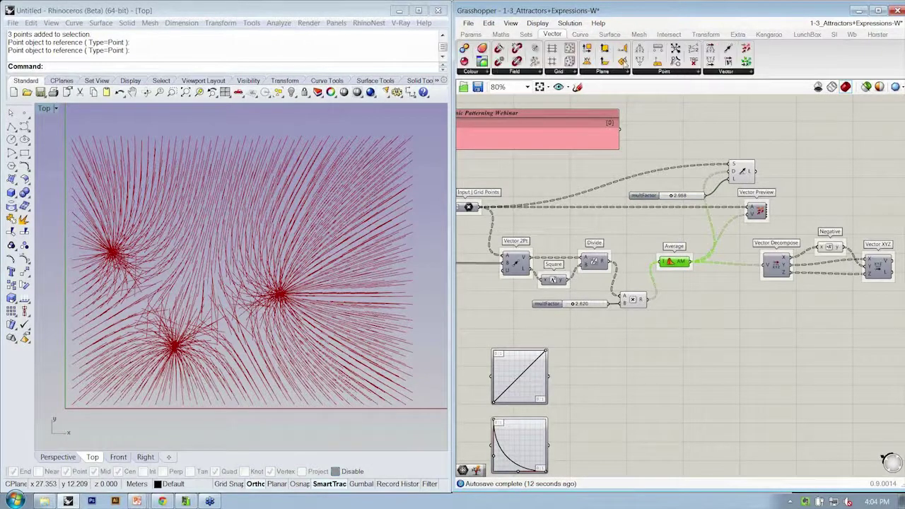
left_click(727, 72)
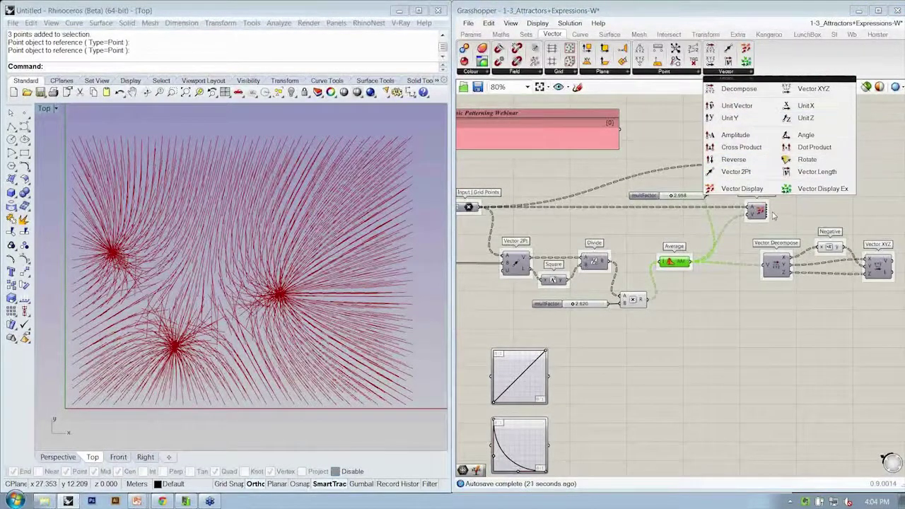
mouse_move(817, 175)
left_mouse_down()
mouse_move(709, 230)
mouse_move(690, 225)
mouse_move(694, 197)
mouse_move(707, 189)
mouse_move(689, 205)
mouse_move(692, 261)
left_mouse_up()
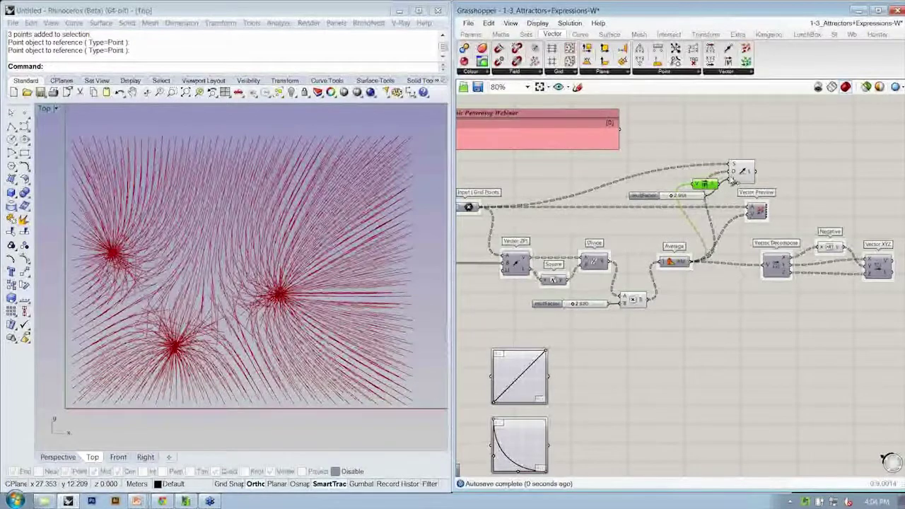
Delete the duplicated multFactor slider and reposition Vector Length in its place below Line SDL
left_click(692, 200)
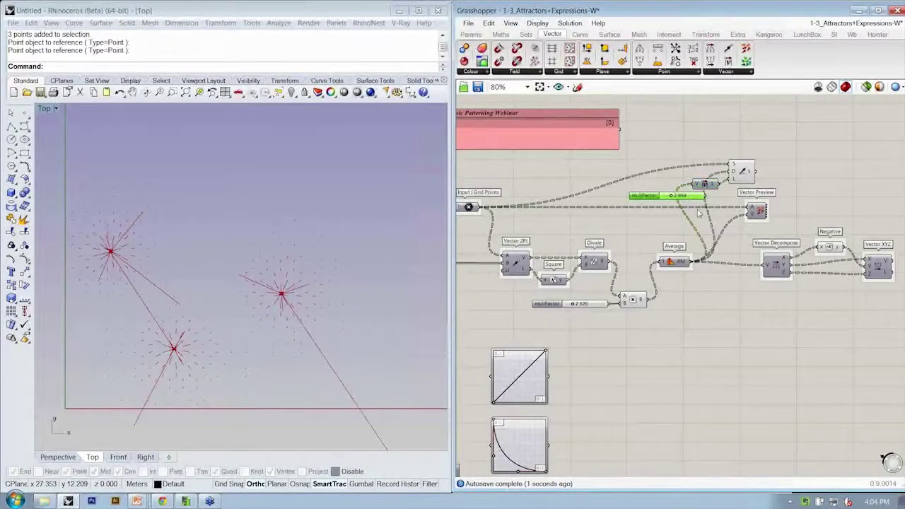
key("Delete")
left_click_drag(709, 183, 742, 168)
left_click(710, 180)
right_click_drag(663, 240, 667, 259)
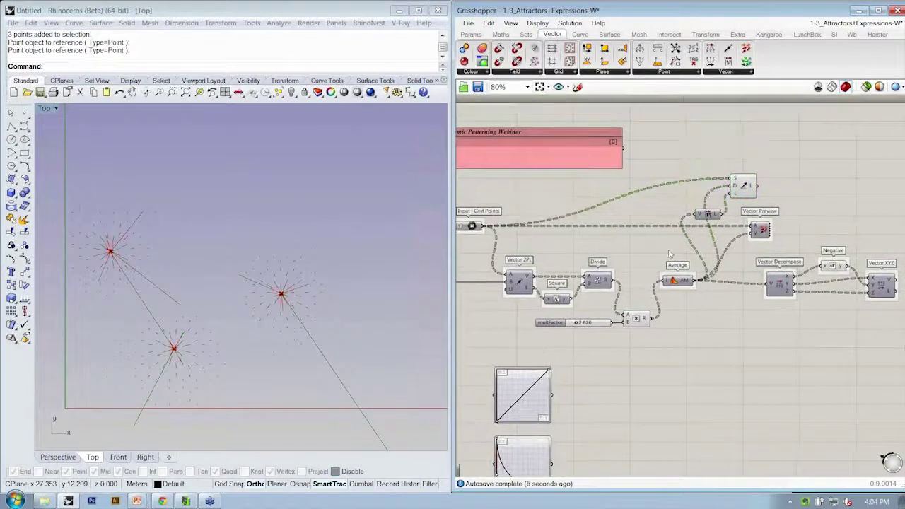
Compare by wiring Divide directly into Average, reconnect Multiplication's R output, and set multFactor to 10.000
left_click_drag(617, 285, 681, 285)
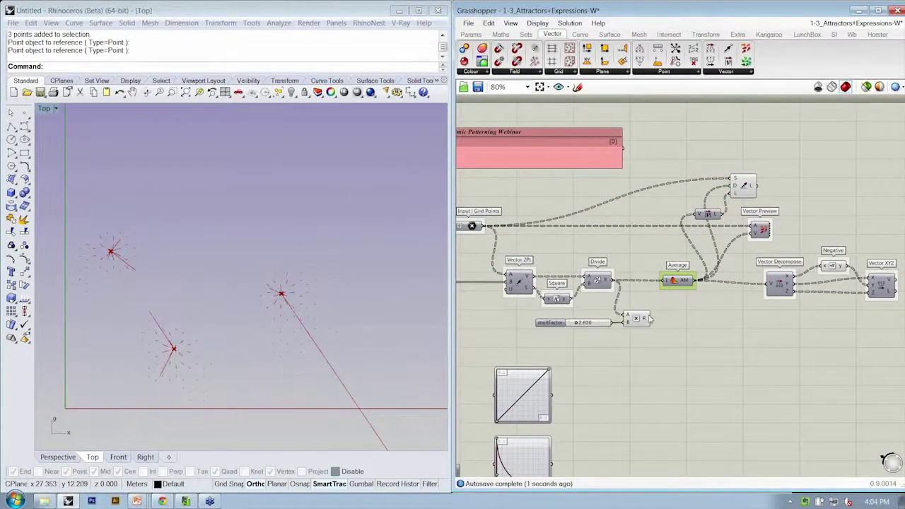
left_click_drag(651, 319, 666, 282)
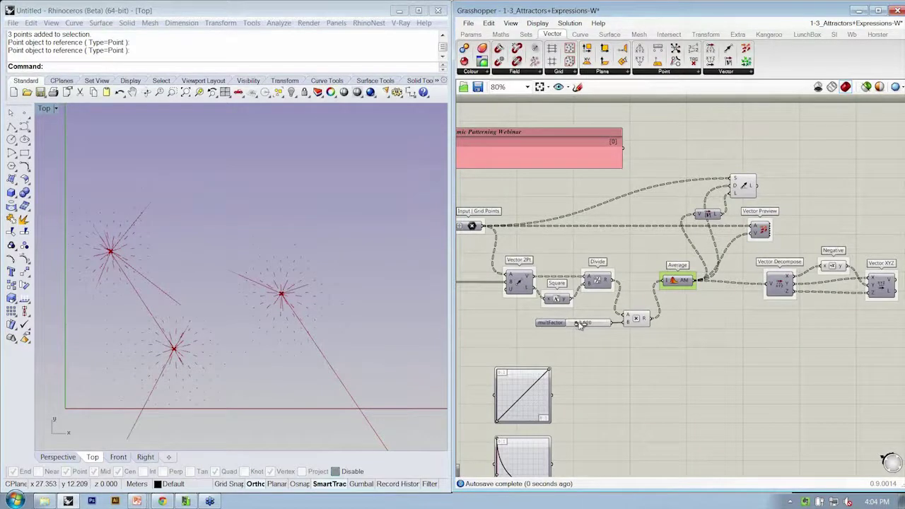
left_click_drag(580, 324, 627, 324)
Move the rightmost attractor point slightly and shift the lowest one a little to the right in Rhino's Top viewport
right_click_drag(268, 261, 320, 250)
scroll(238, 142, "up", 4)
scroll(250, 198, "down", 8)
scroll(303, 283, "up", 5)
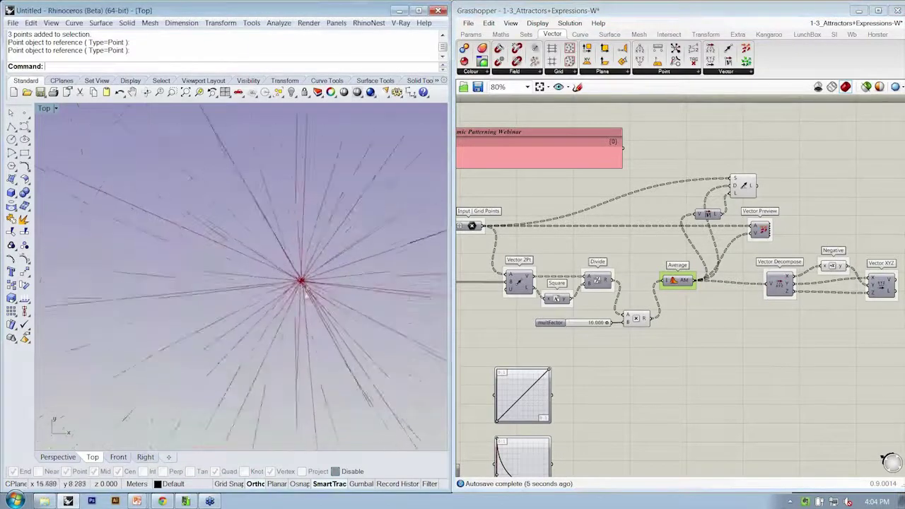
scroll(306, 285, "down", 5)
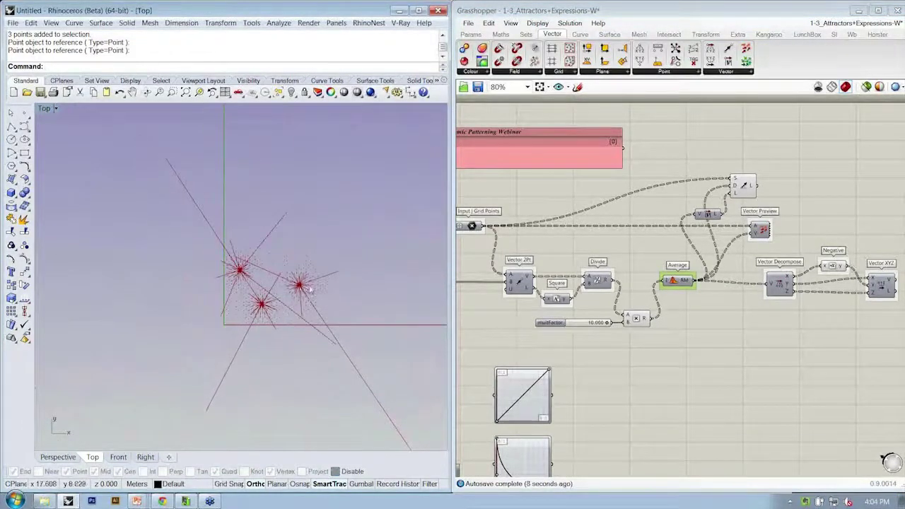
scroll(309, 288, "up", 3)
left_click(294, 278)
scroll(292, 285, "up", 3)
left_click_drag(303, 259, 320, 300)
scroll(320, 300, "down", 4)
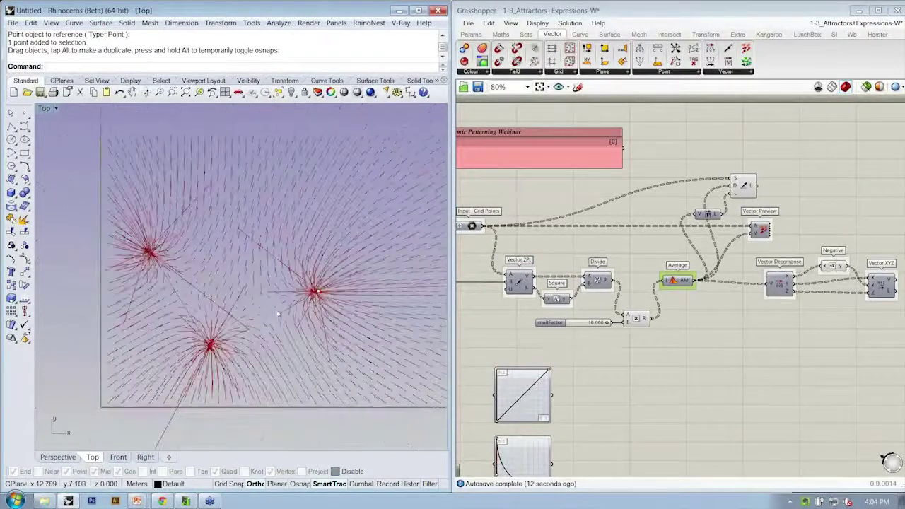
left_click(211, 345)
left_click_drag(211, 345, 222, 345)
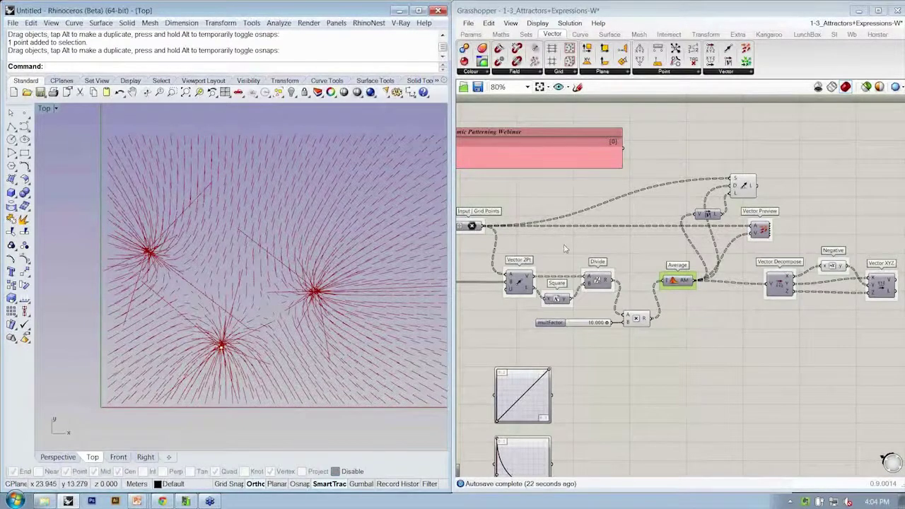
Move Vector Length up beside Line SDL and shift Square and all downstream components right, away from Vector 2Pt
left_click_drag(713, 221, 713, 205)
right_click_drag(313, 264, 293, 278)
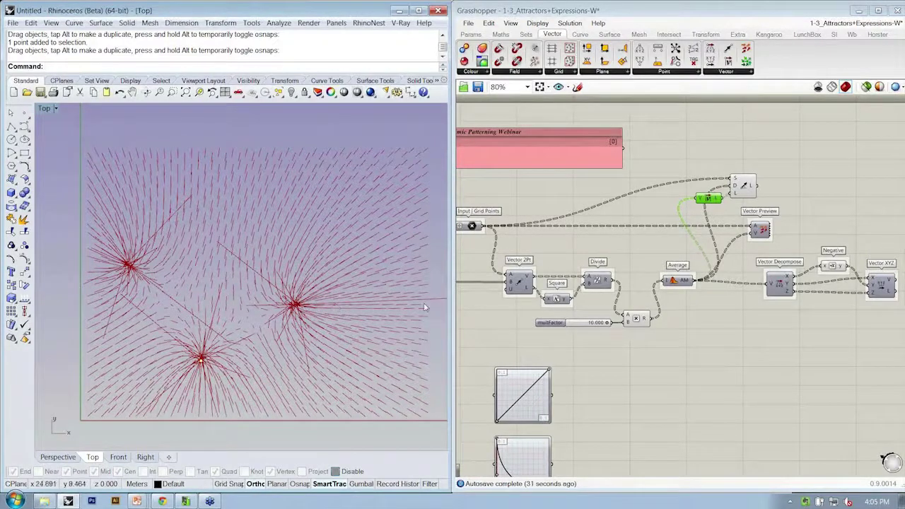
scroll(642, 290, "down", 2)
left_click_drag(871, 335, 565, 194)
left_click_drag(576, 301, 600, 302)
left_click(561, 295)
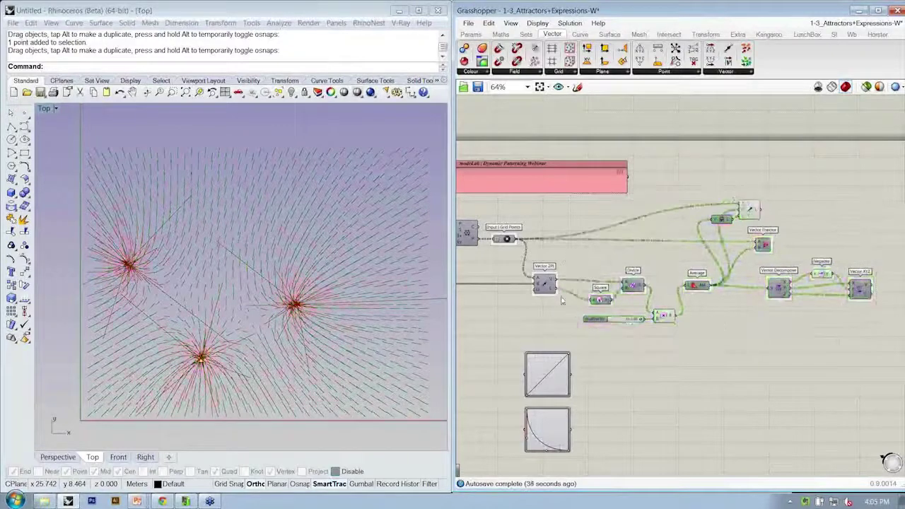
scroll(561, 295, "up", 3)
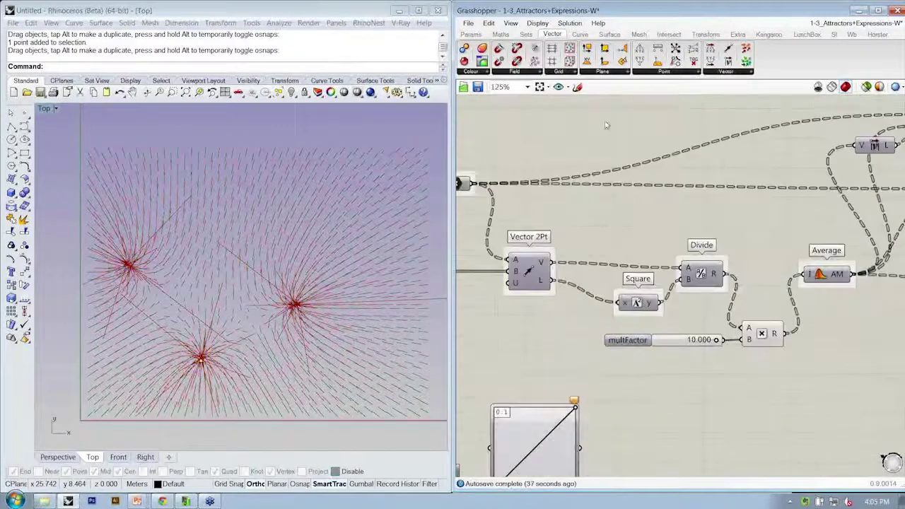
Add a Minimum component below Vector 2Pt and wire the L output into its A input
left_click(501, 34)
left_click(545, 72)
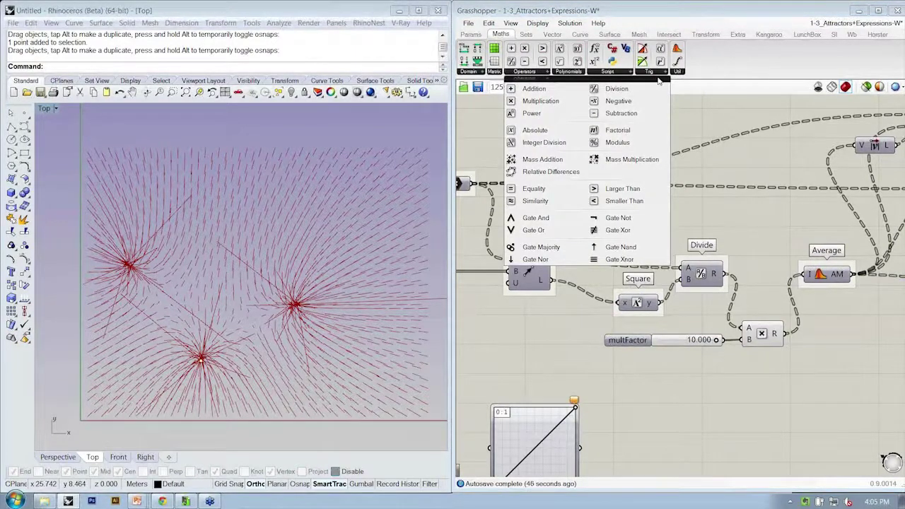
left_click(572, 72)
left_click(650, 73)
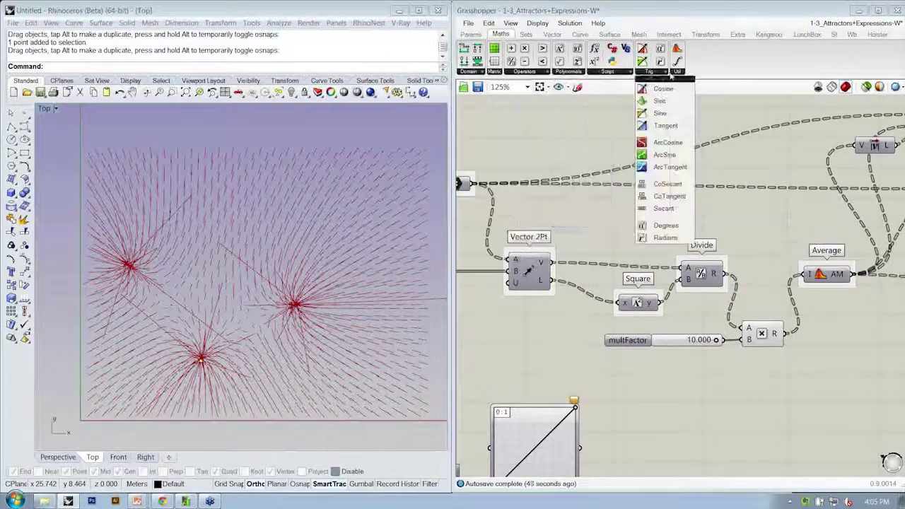
left_click(678, 72)
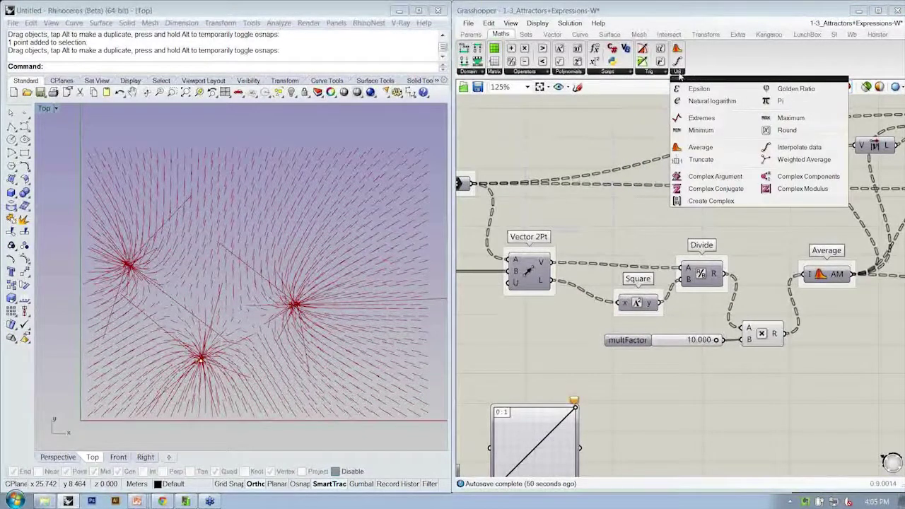
left_click_drag(721, 136, 579, 311)
left_click_drag(551, 281, 557, 311)
right_click_drag(557, 311, 613, 305)
Add a panel containing the value 1 below Vector 2Pt
left_click(478, 36)
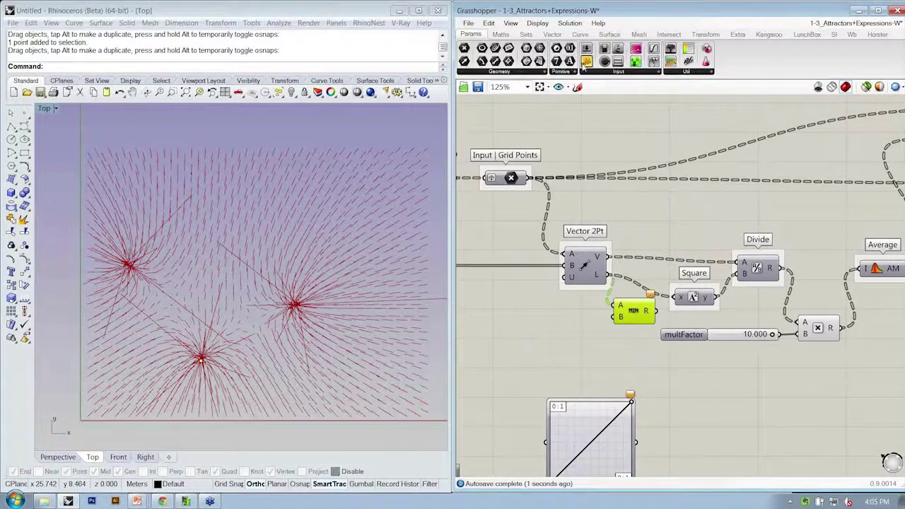
left_click_drag(587, 62, 537, 325)
double_click(538, 324)
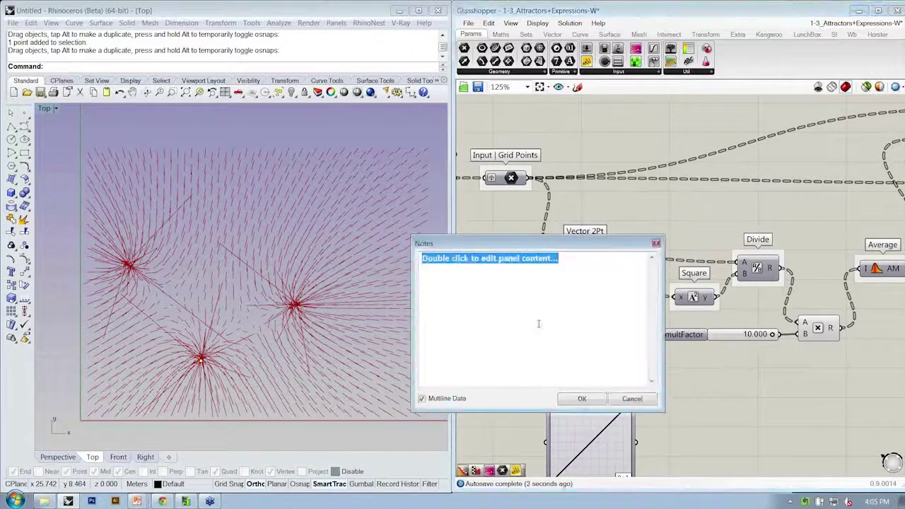
type("1")
left_click(581, 399)
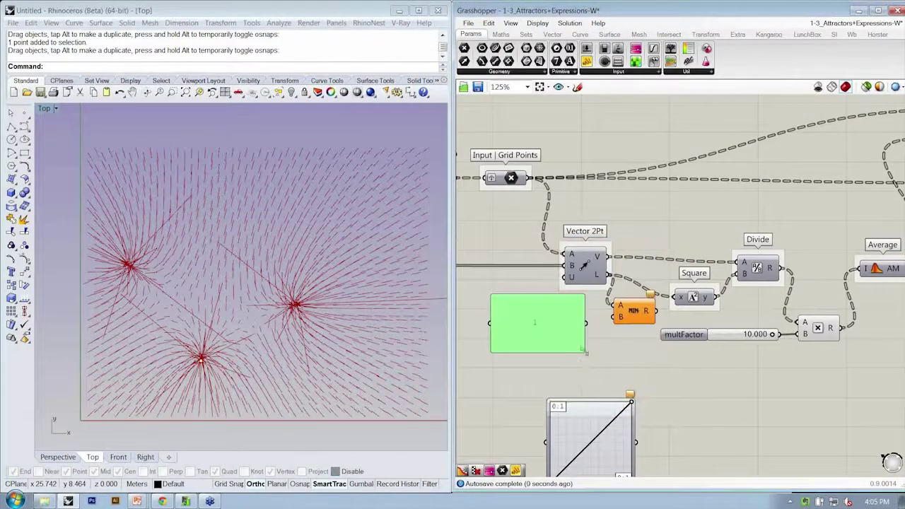
left_click(602, 348)
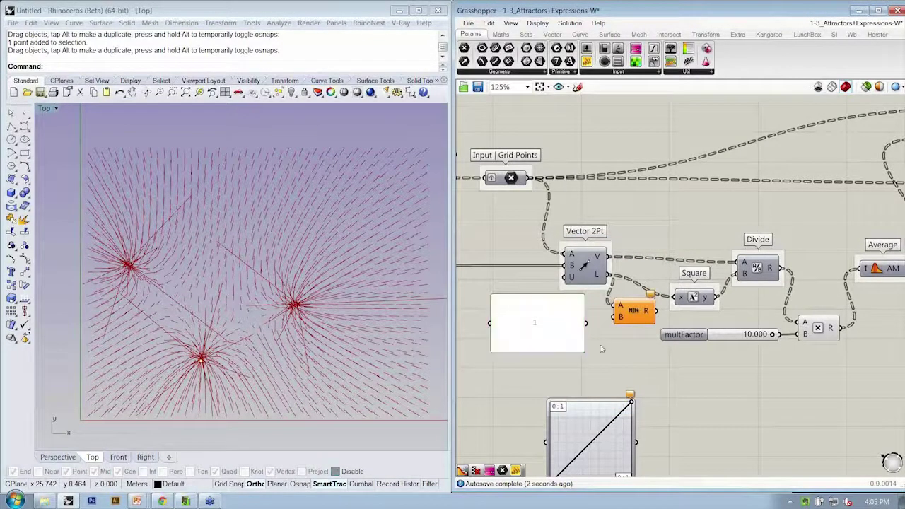
Replace the Minimum component with a Maximum component between Vector 2Pt and Square
left_click(635, 311)
key("Delete")
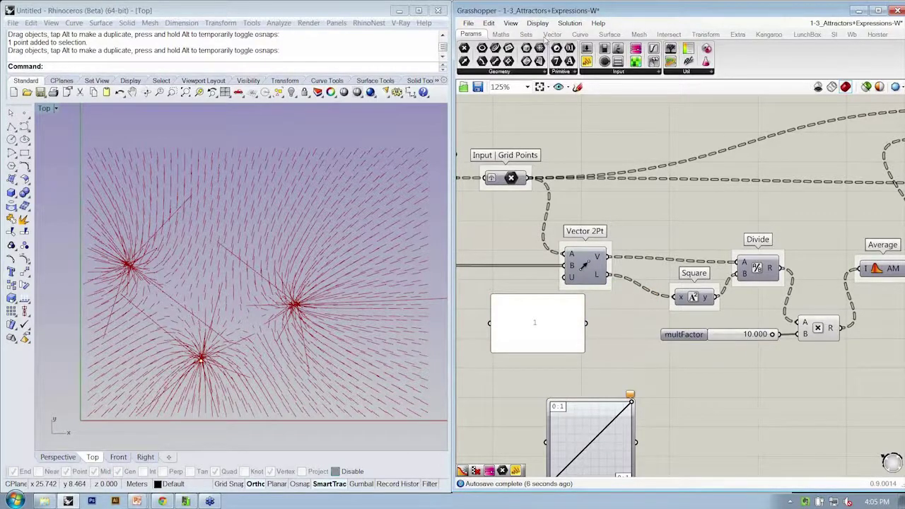
left_click(511, 35)
left_click(679, 72)
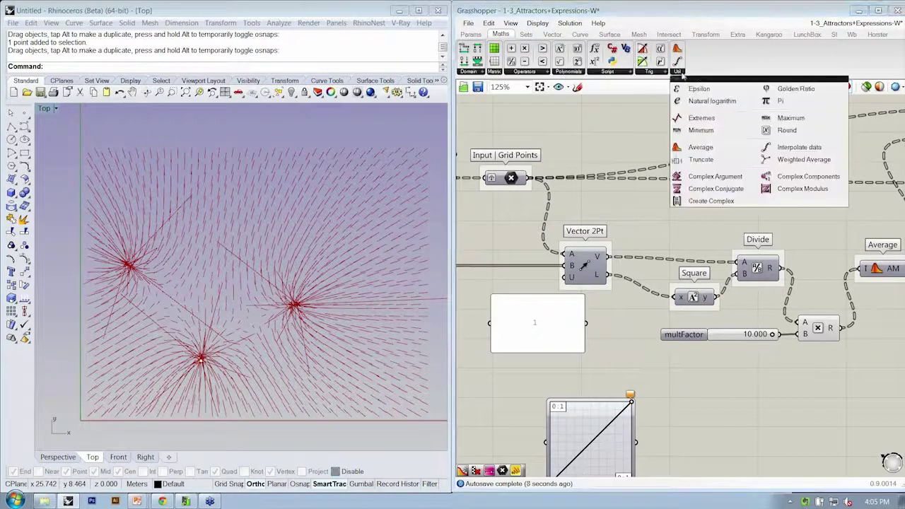
left_click(818, 122)
left_click(626, 300)
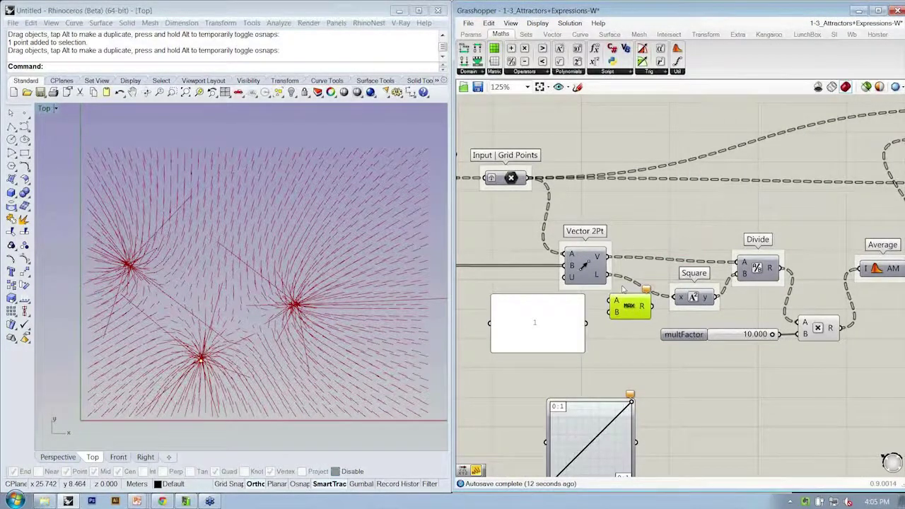
Wire Vector 2Pt's L output and the 1 panel into Maximum, and feed its R output to Square
left_click_drag(608, 277, 613, 312)
left_click_drag(493, 297, 635, 300)
left_click(637, 232)
Set the multFactor slider to 6.513
scroll(637, 232, "down", 5)
right_click_drag(727, 300, 681, 332)
left_click_drag(677, 331, 665, 332)
Nudge Vector Length closer to Line SDL's inputs and examine the resulting lines and the component connections
right_click_drag(815, 222, 691, 220)
left_click_drag(657, 204, 651, 200)
left_click(657, 155)
left_click(423, 152)
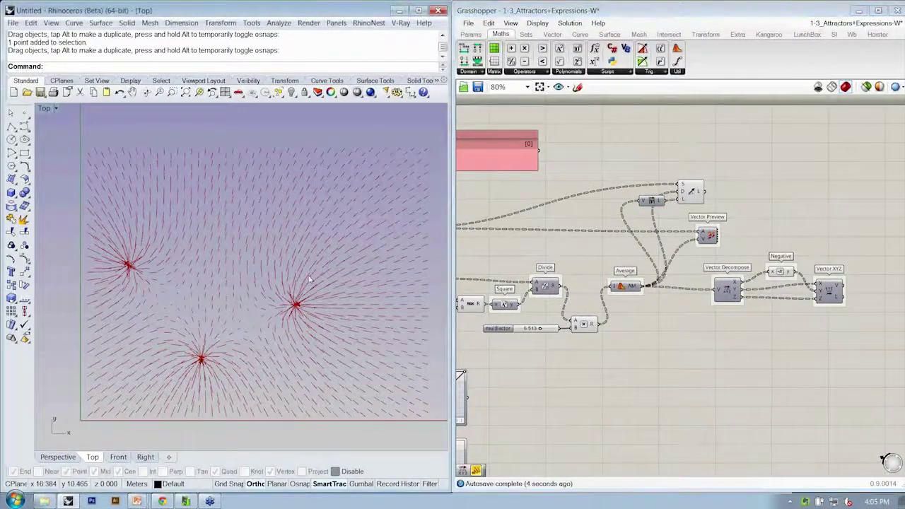
scroll(720, 193, "up", 5)
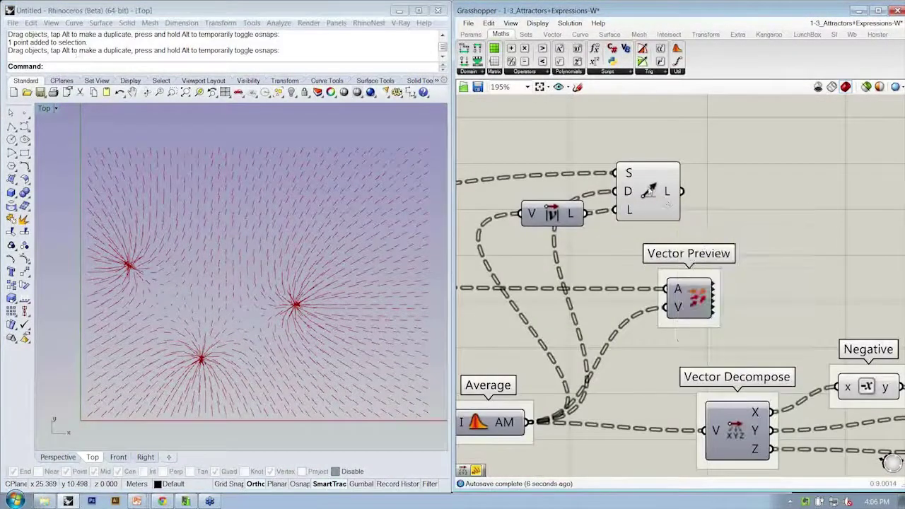
Bake the Line SDL output with ArrowAtEnd decorations and grouping enabled, keeping the Normal mode and by-layer colour
right_click_drag(119, 313, 110, 320)
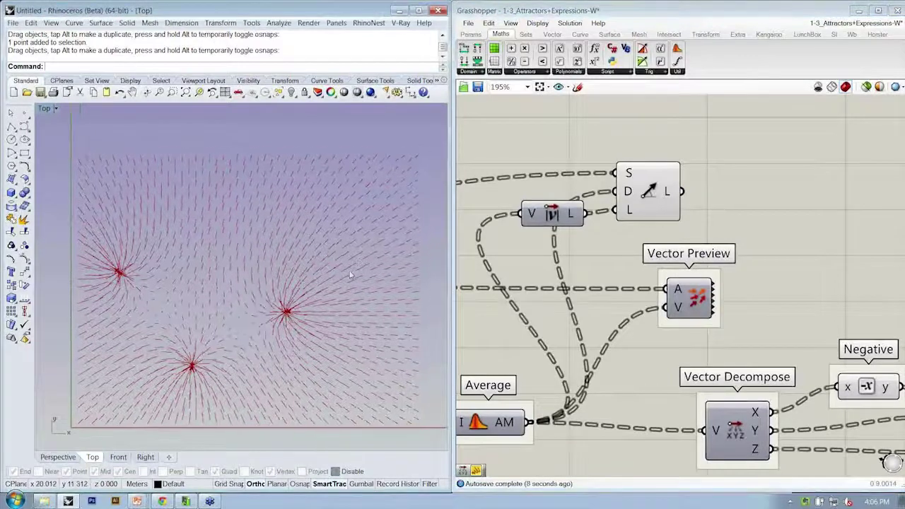
left_click(658, 197)
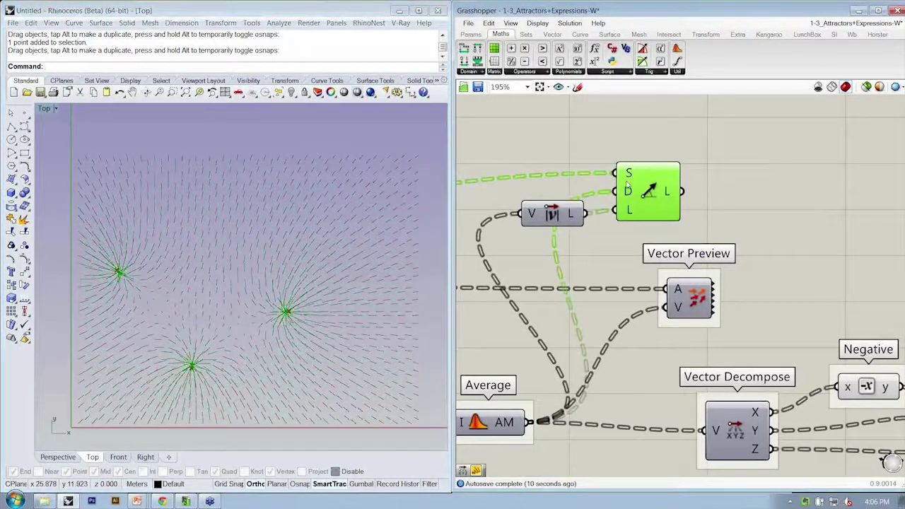
right_click(647, 193)
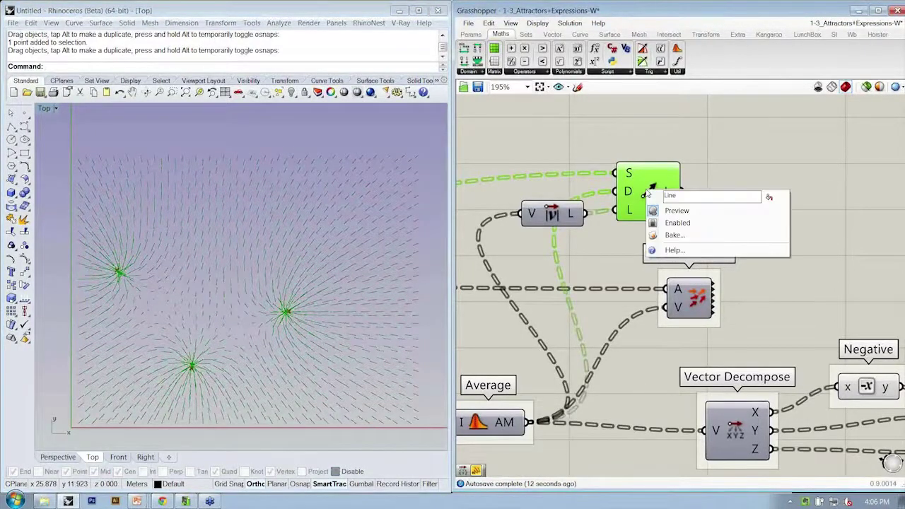
left_click(680, 235)
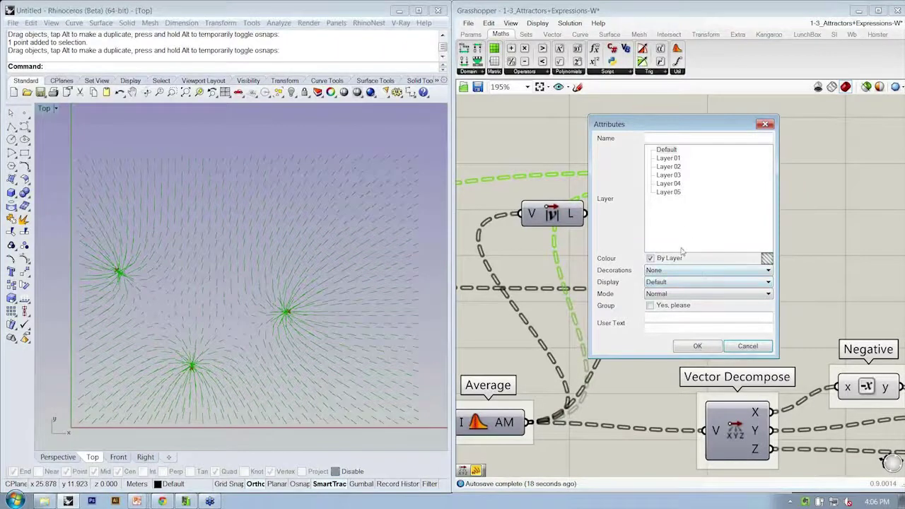
left_click(671, 271)
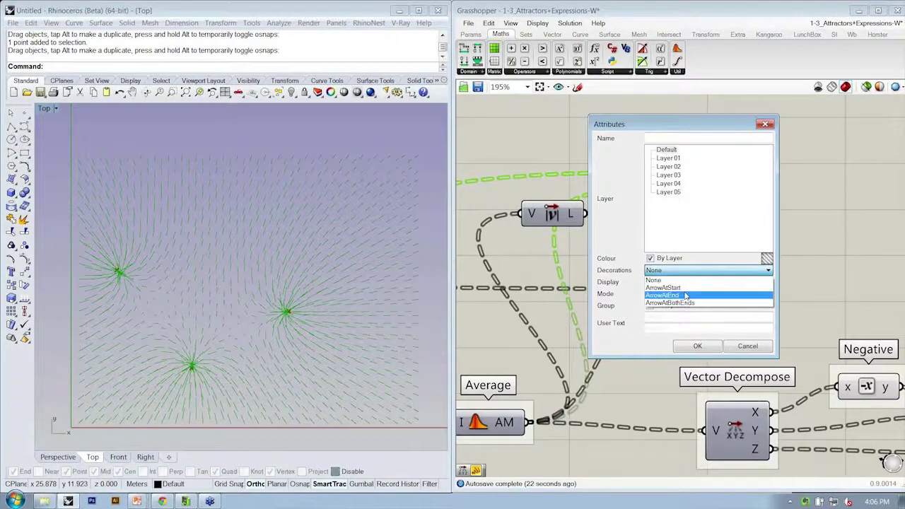
left_click(686, 296)
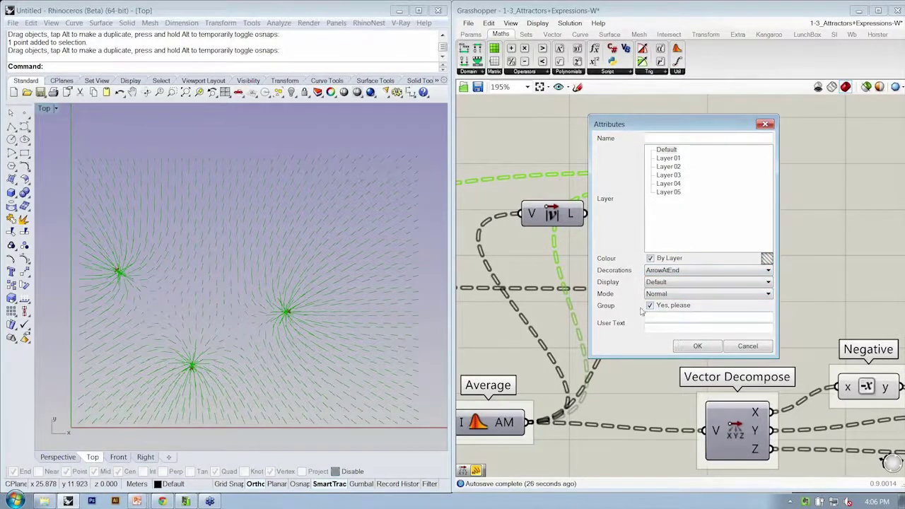
left_click(697, 346)
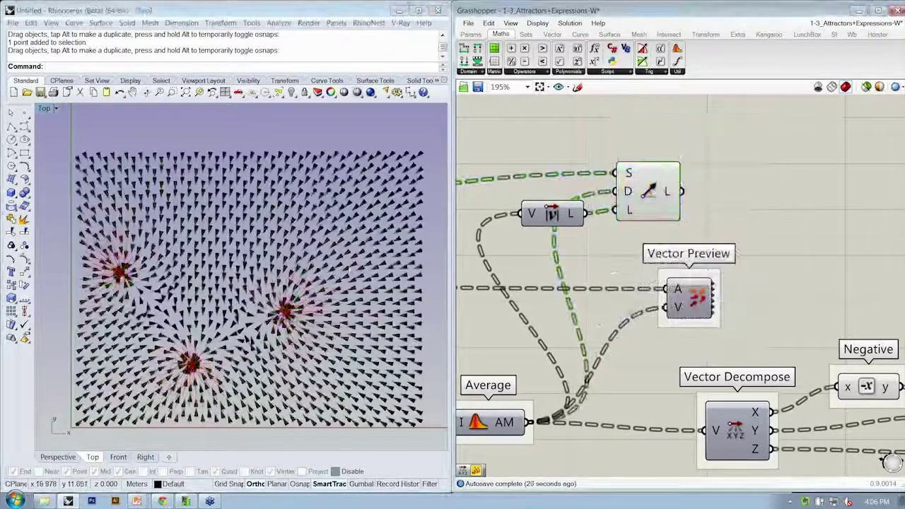
Select the last baked curves with SelLast and move them straight up, clear of the attractor grid preview
scroll(336, 281, "down", 3)
type("SelLast")
key("Return")
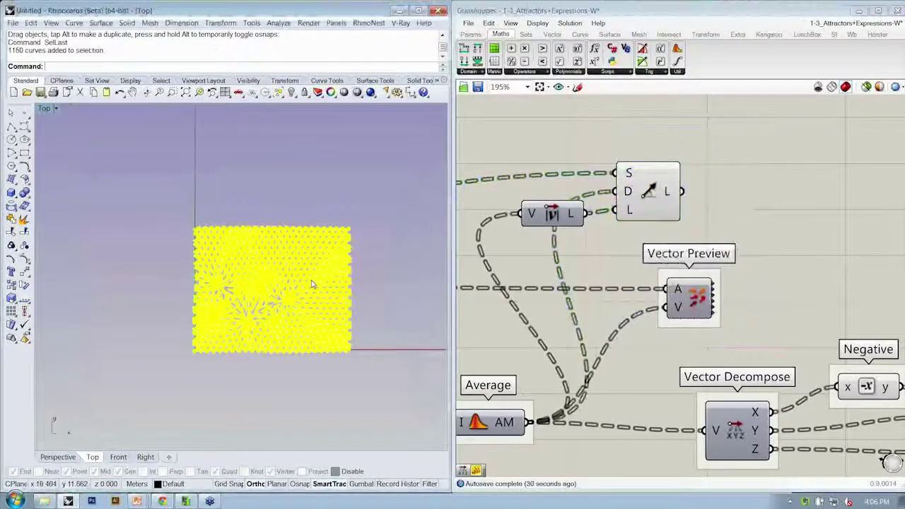
right_click_drag(372, 348, 374, 400)
type("M")
key("Return")
left_click(388, 390)
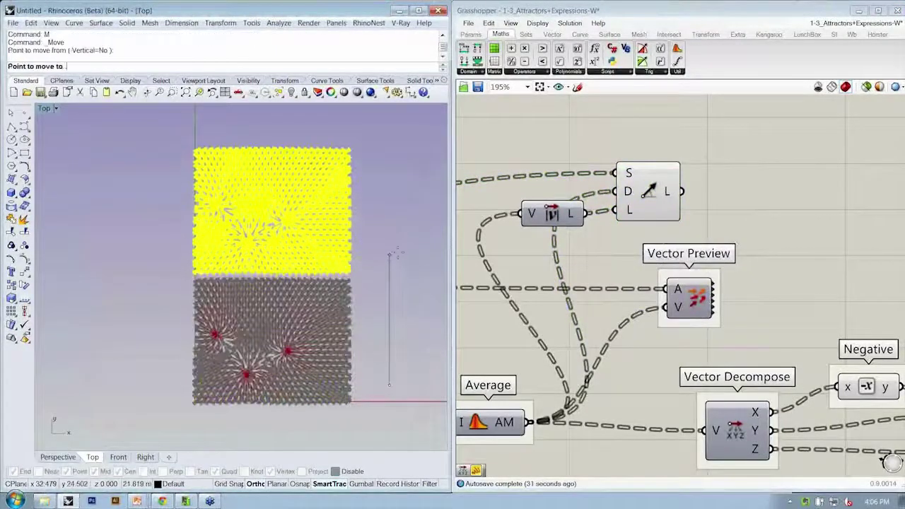
left_click(396, 240)
right_click_drag(244, 188, 232, 231)
key("Escape")
Examine the direction and length of the baked arrows around the attractor points
scroll(233, 233, "up", 20)
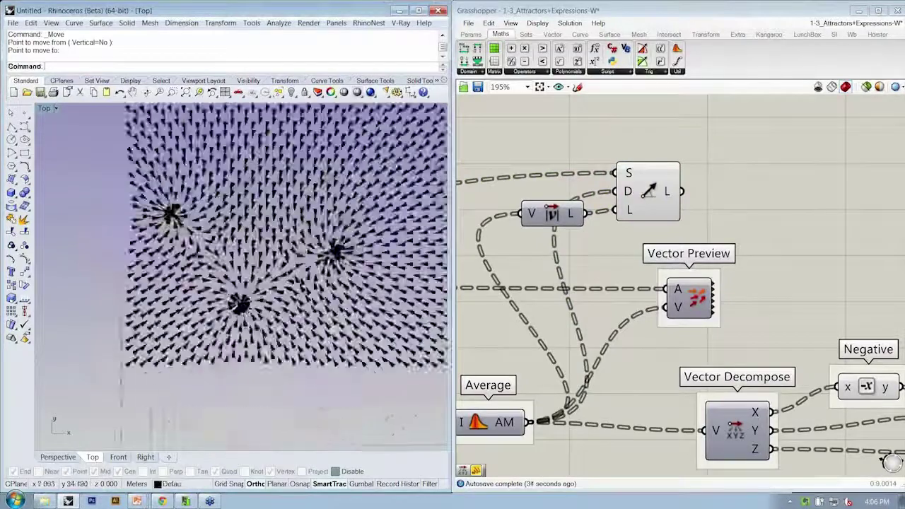
scroll(233, 282, "down", 10)
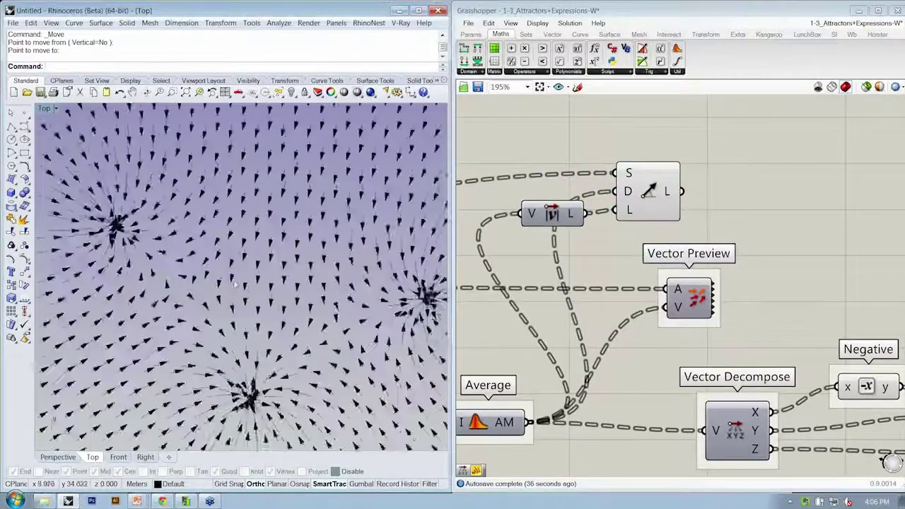
scroll(379, 246, "up", 6)
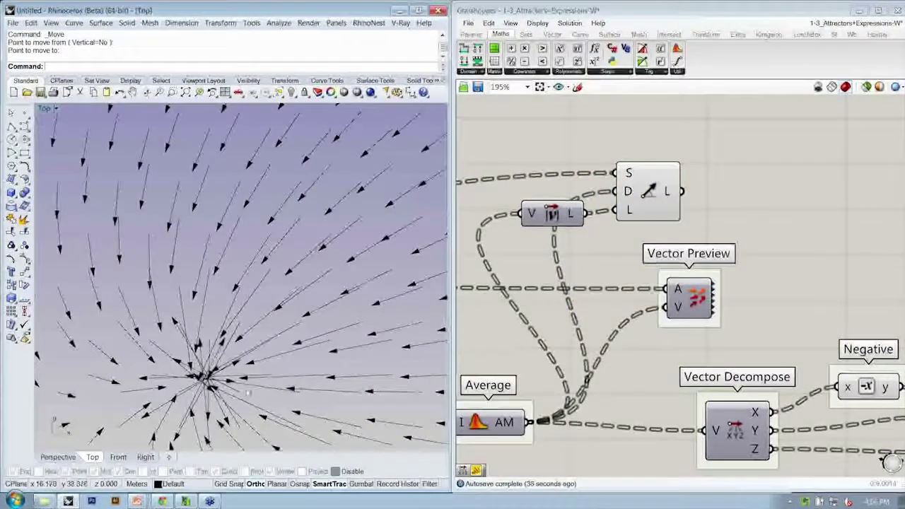
left_click(221, 381)
scroll(186, 356, "down", 14)
key("Escape")
scroll(216, 318, "up", 3)
right_click_drag(216, 318, 245, 301)
Shift Line SDL and Vector Length together away from Vector Preview, and put Line SDL in its own group
left_click_drag(513, 162, 685, 233)
left_click_drag(623, 180, 660, 162)
left_click(725, 169)
left_click(687, 167)
key("ctrl+g")
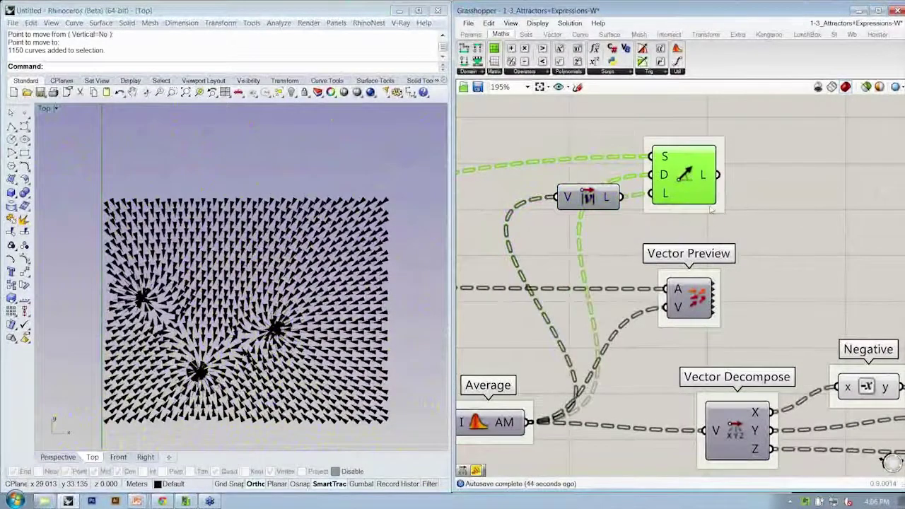
Name the Line SDL group "Lines for Preview Bake"
right_click(712, 208)
key("Escape")
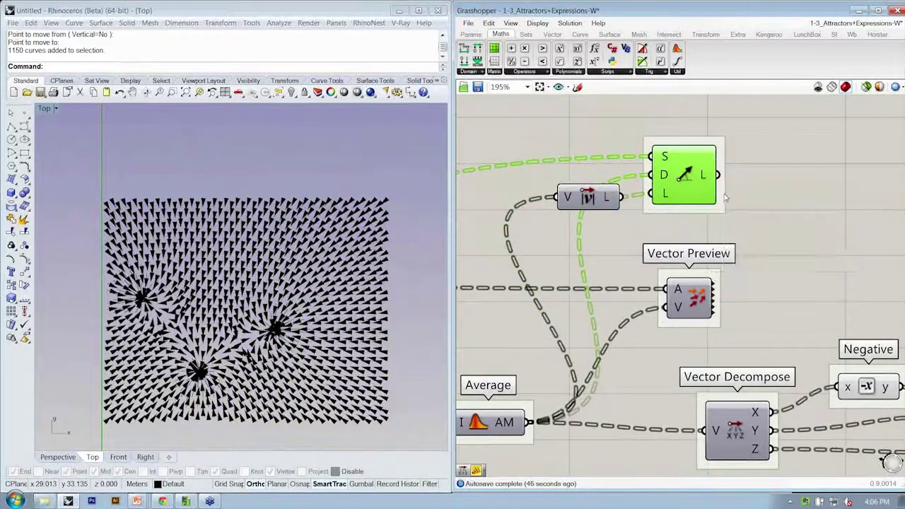
right_click(738, 196)
type("Lines for Preview")
type(" Bake")
key("Return")
left_click(781, 202)
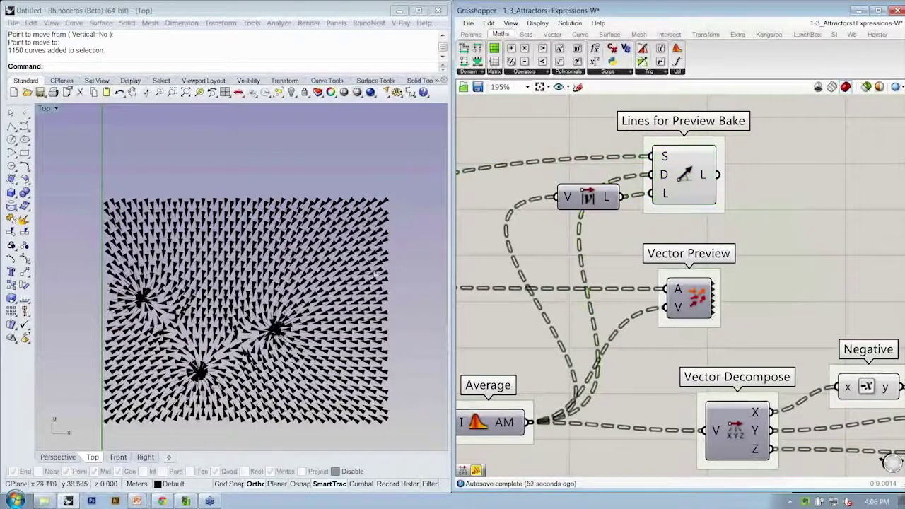
Select the baked arrows and inspect them both up close and as a whole field, then clear the selection
scroll(285, 294, "up", 5)
key("ctrl+a")
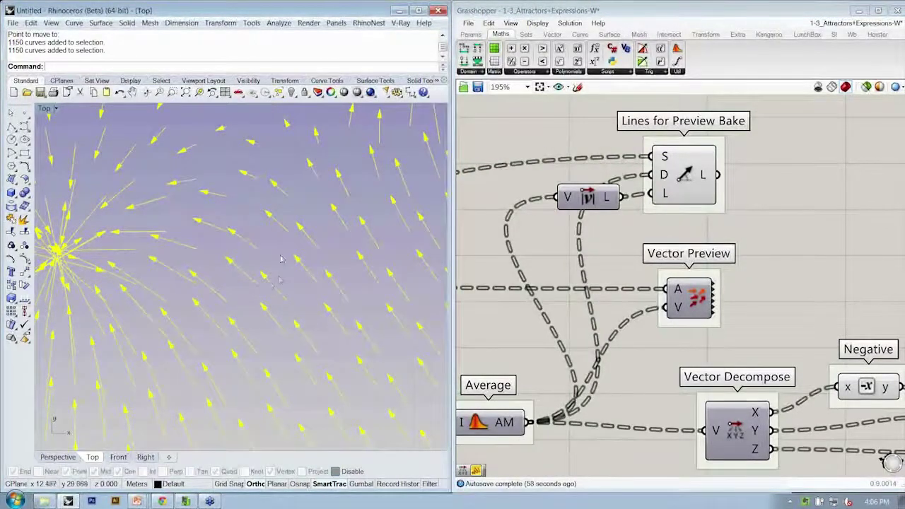
scroll(281, 259, "down", 5)
right_click_drag(280, 254, 245, 310)
scroll(256, 223, "down", 2)
right_click_drag(271, 223, 269, 232)
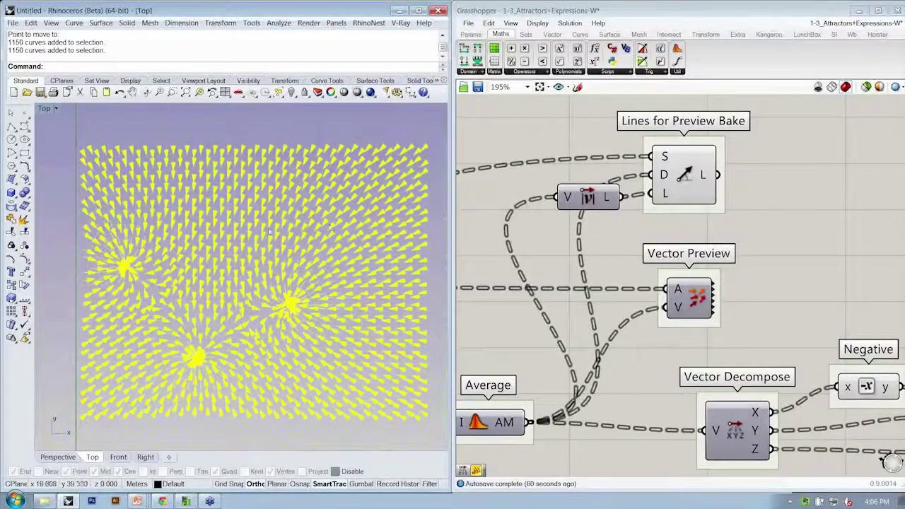
left_click(177, 133)
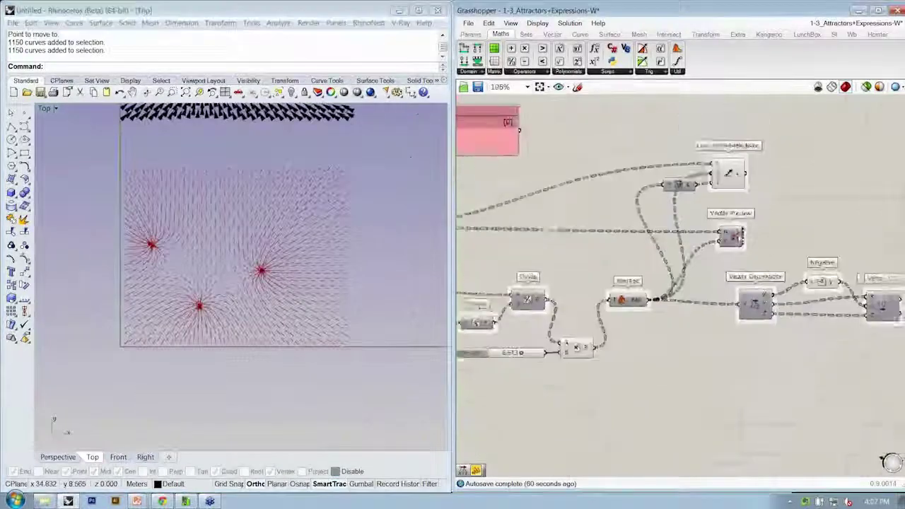
Bring the whole attractor definition into view and save the file
right_click_drag(711, 254, 762, 259)
scroll(744, 263, "down", 1)
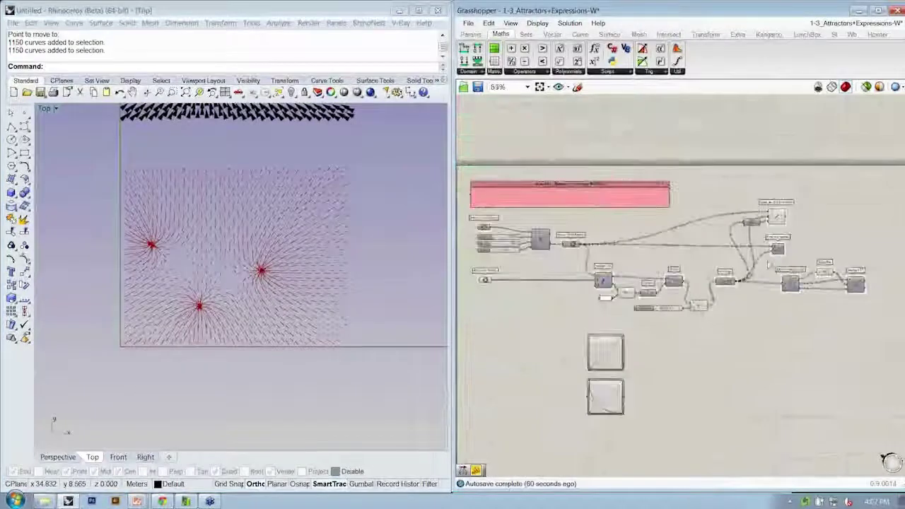
right_click_drag(769, 264, 779, 238)
key("ctrl+s")
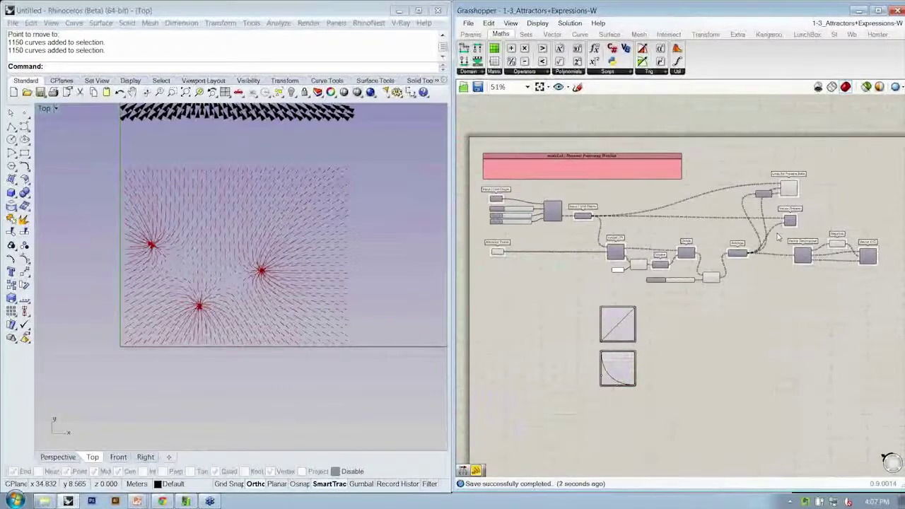